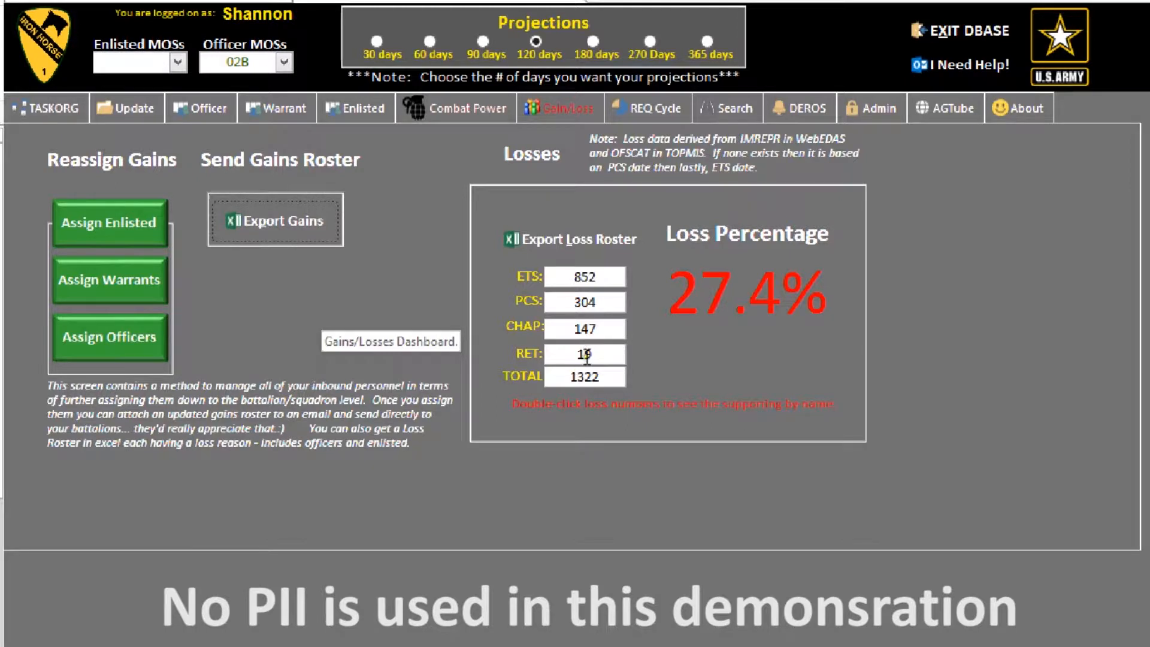
# - Review the by-name loss roster behind the RET losses and close the report
pyautogui.doubleClick(587, 355)
pyautogui.click(487, 372)
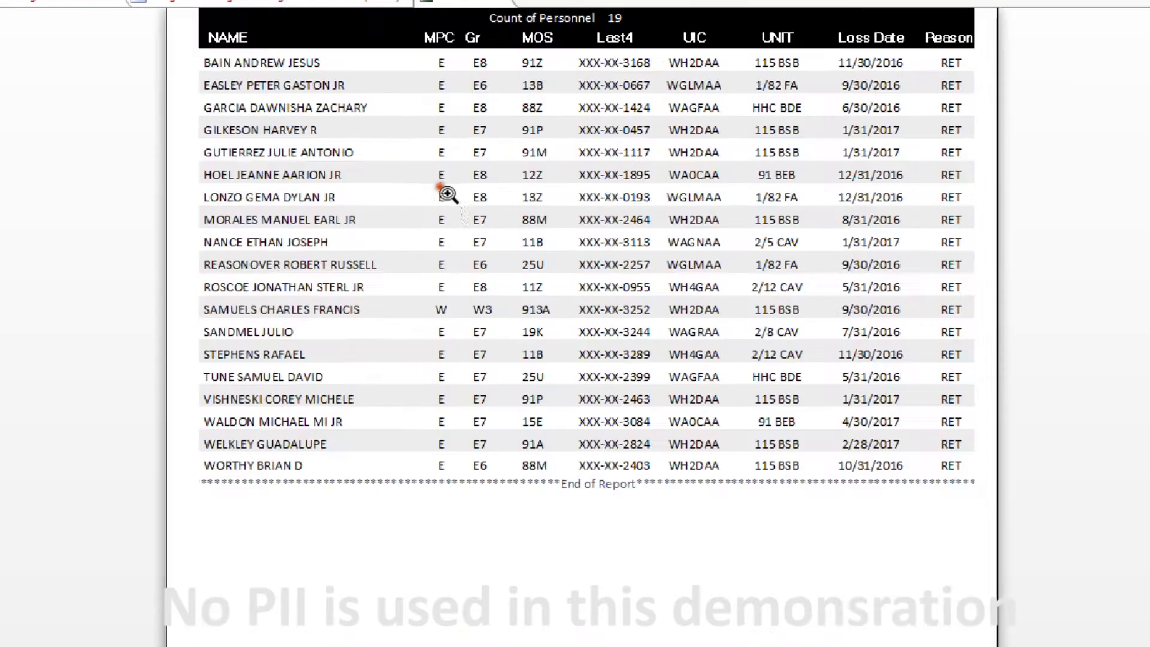
pyautogui.scroll(3, 561, 330)
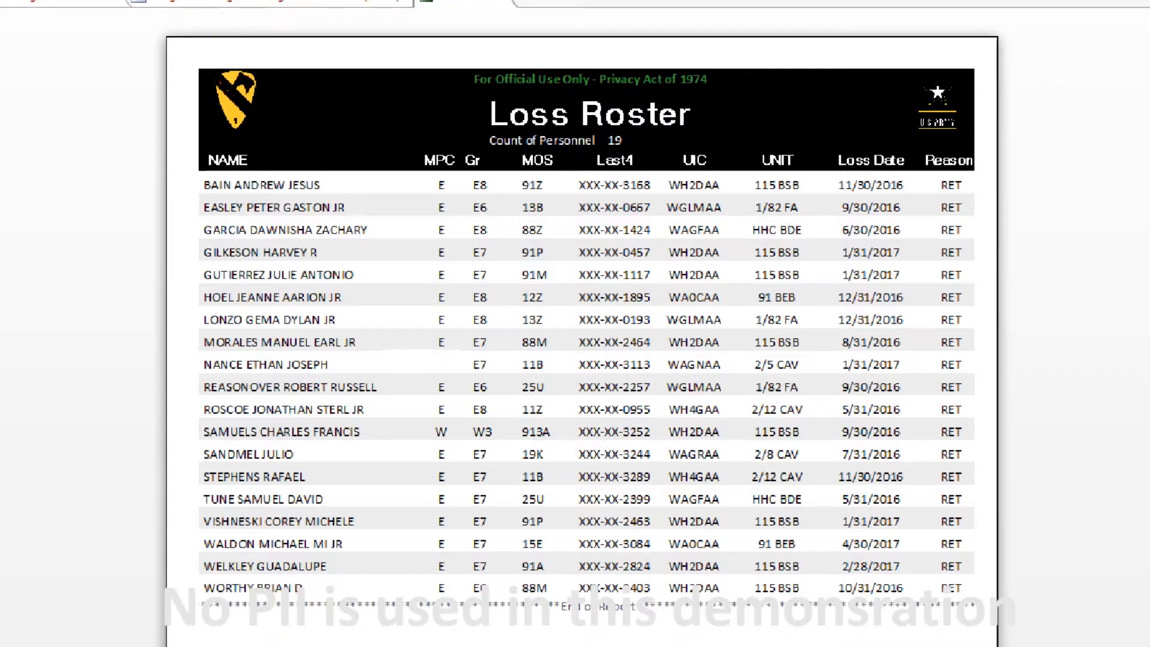
pyautogui.click(1142, 2)
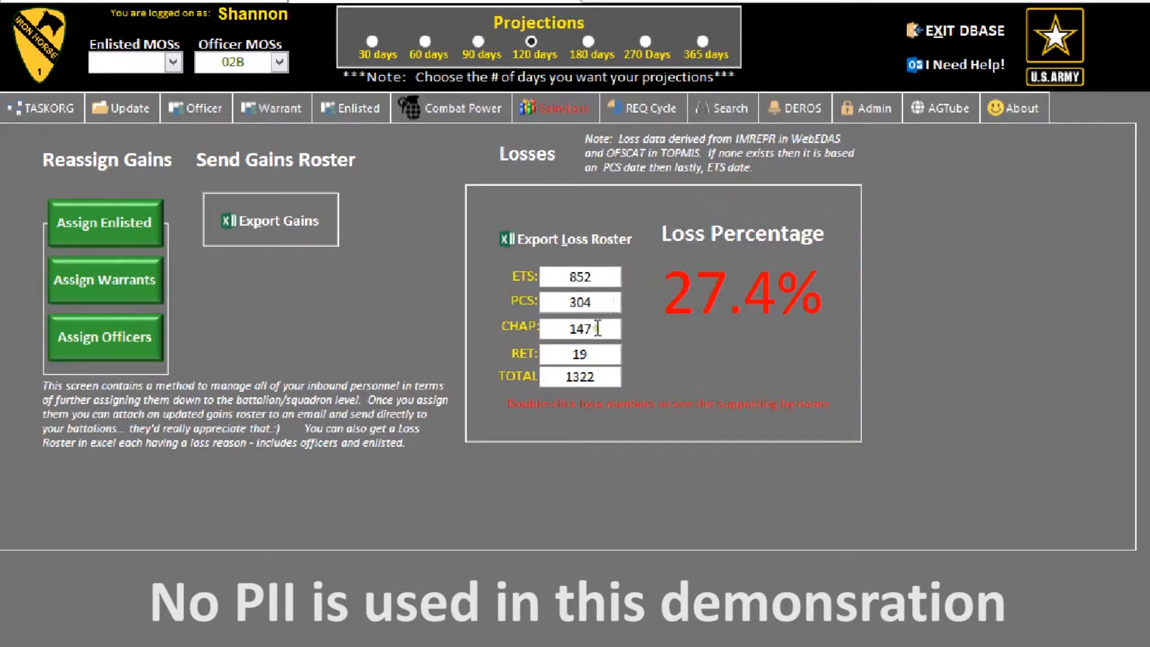
# - Review the by-name loss roster behind the PCS losses, enlarging the page, and close the report
pyautogui.doubleClick(578, 302)
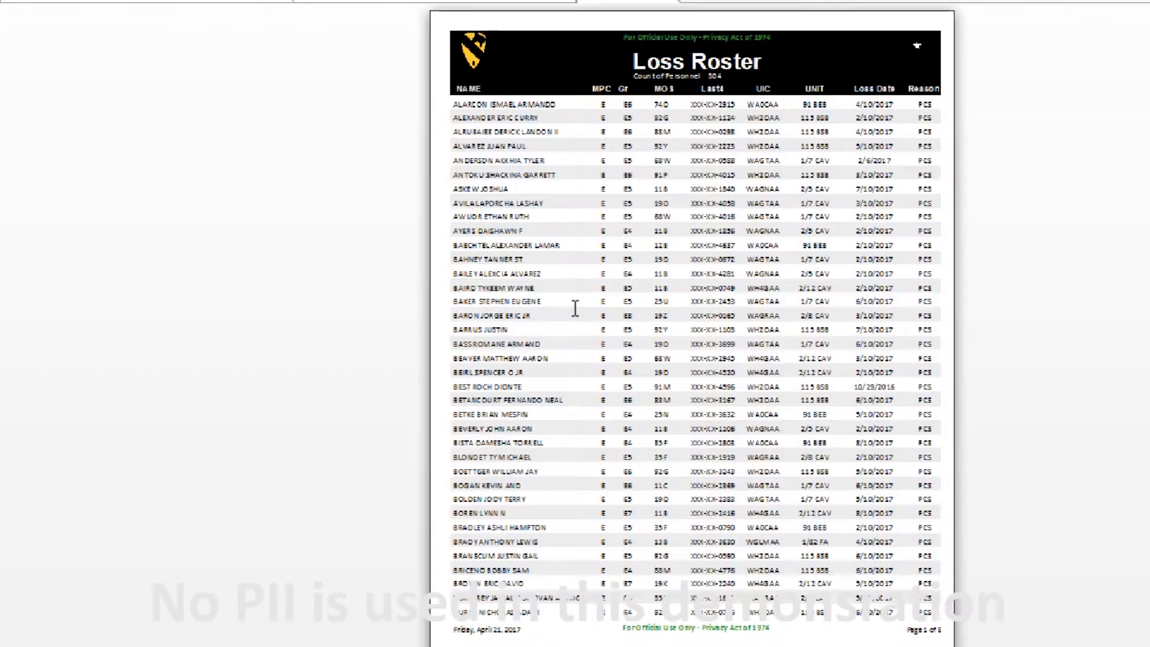
pyautogui.click(819, 139)
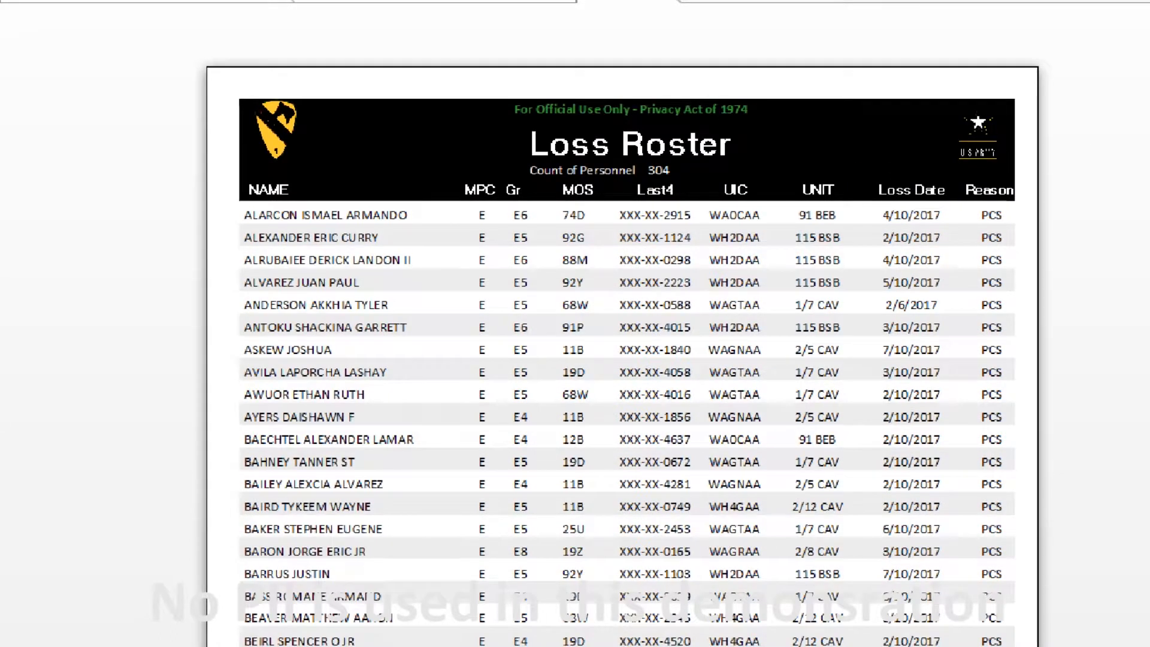
pyautogui.click(1142, 1)
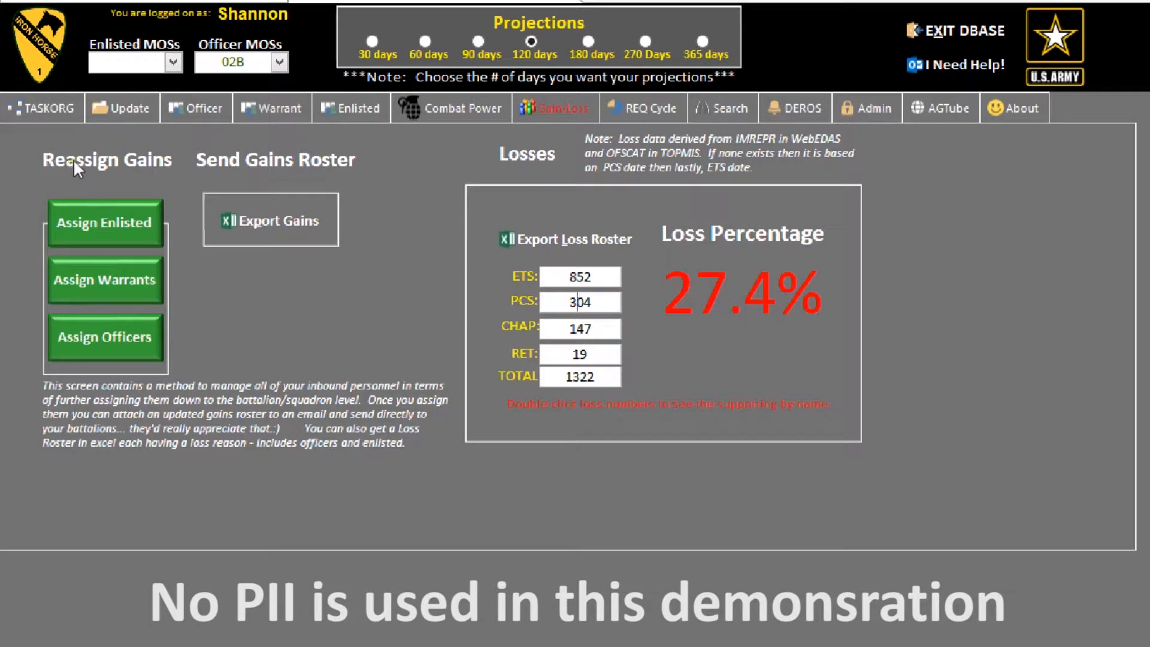
# - Open the enlisted gains assignment list and set NewUIC to WAGTAA (1/7 CAV) for the first two soldiers
pyautogui.click(88, 234)
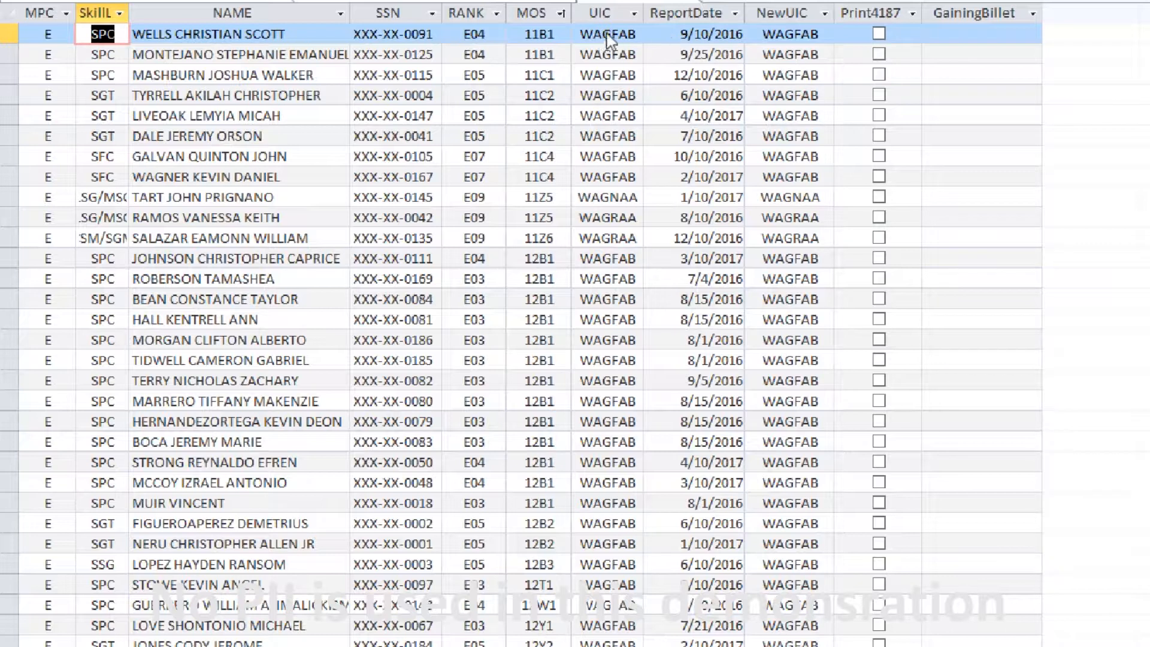
pyautogui.click(780, 37)
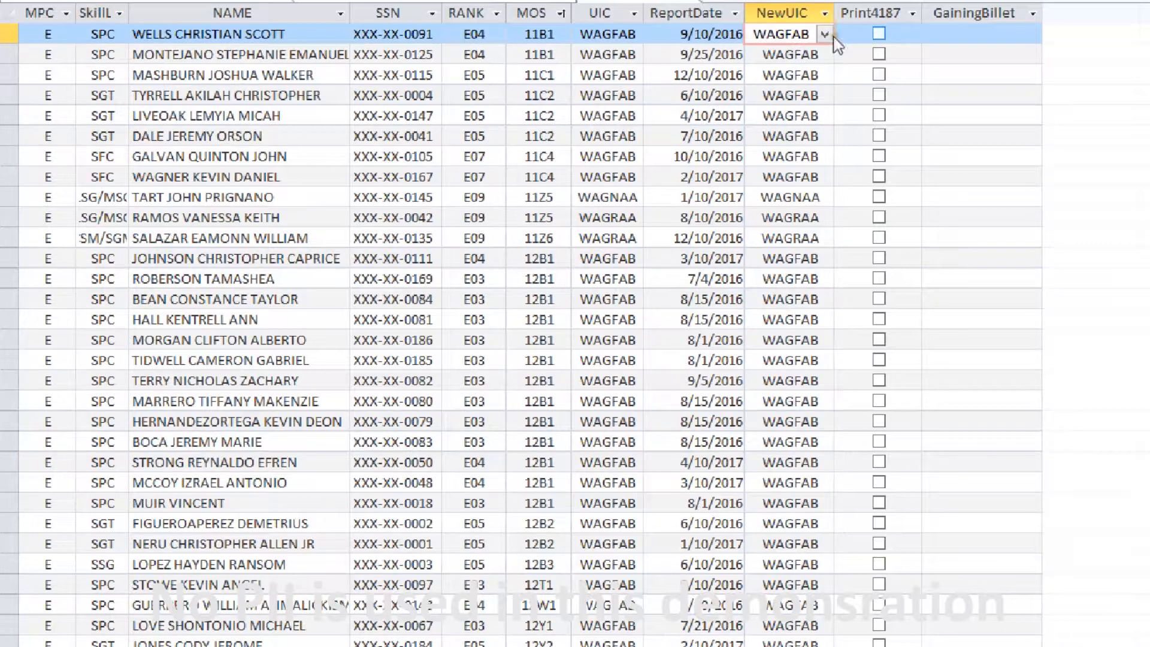
pyautogui.click(826, 35)
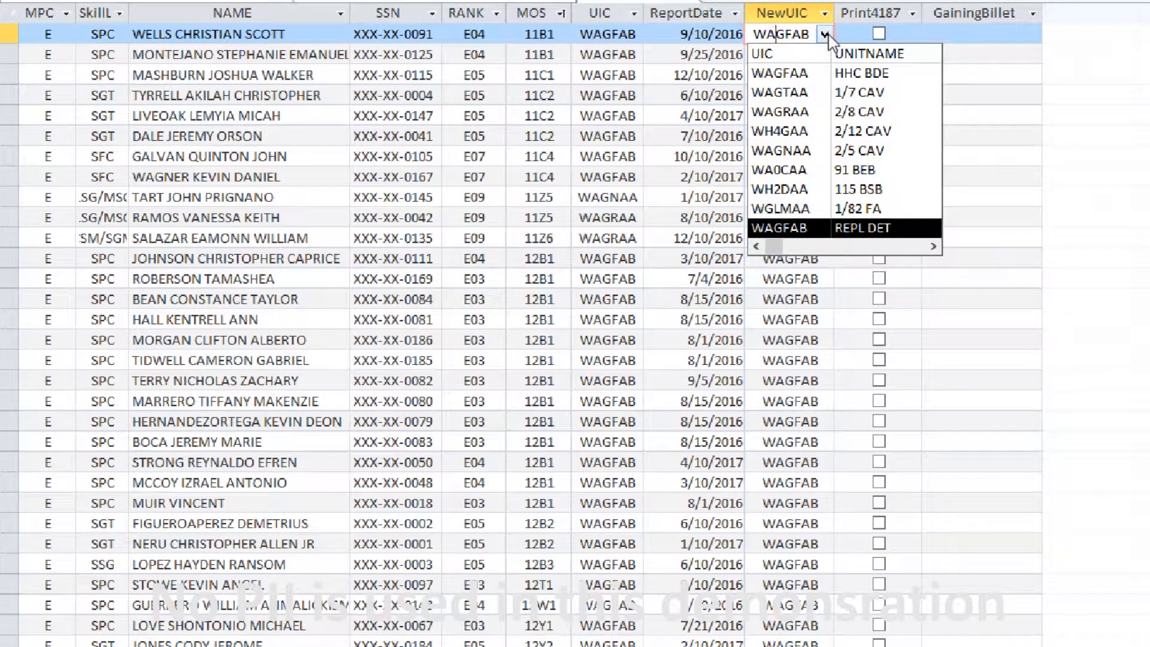
pyautogui.click(827, 93)
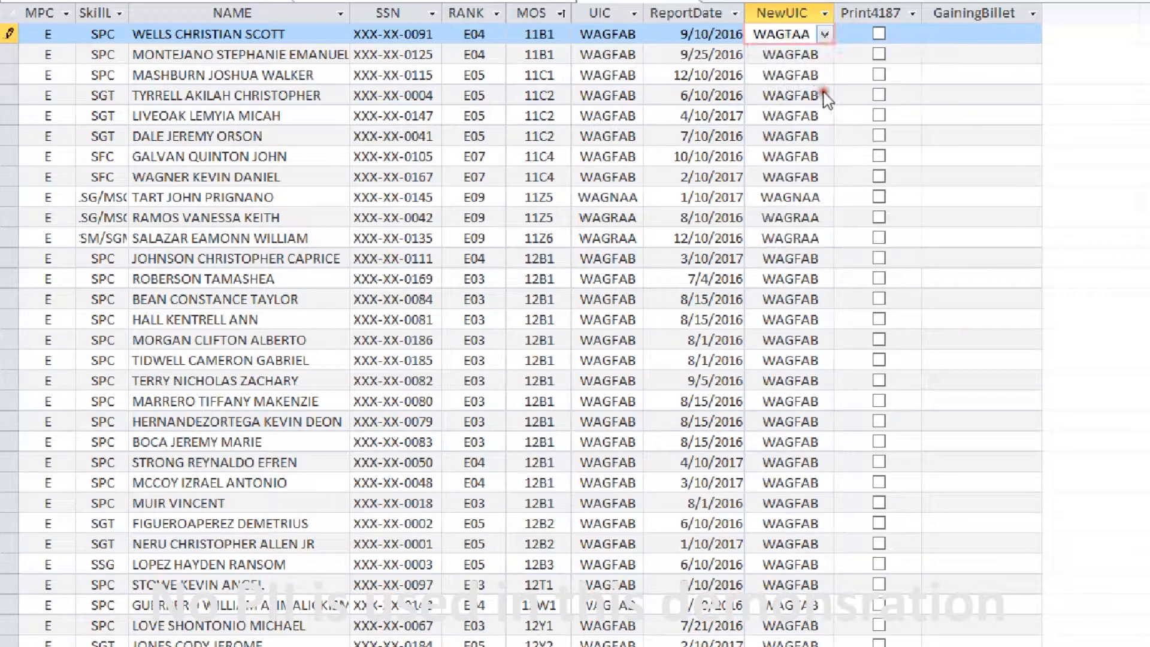
pyautogui.click(793, 55)
pyautogui.click(824, 55)
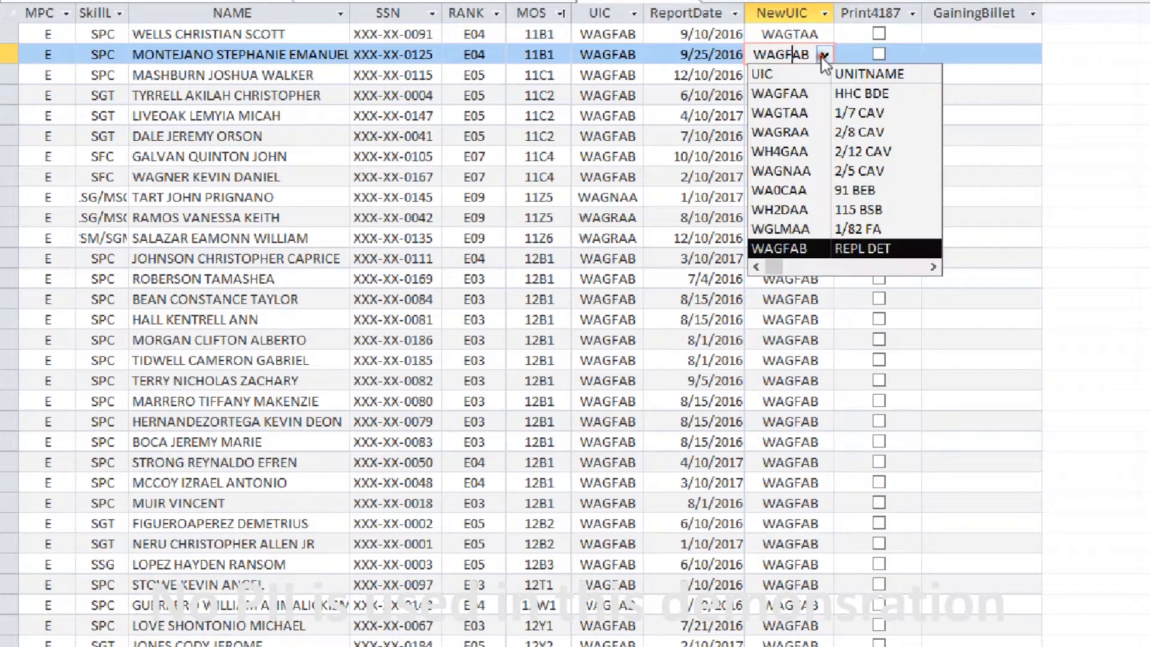
pyautogui.click(826, 112)
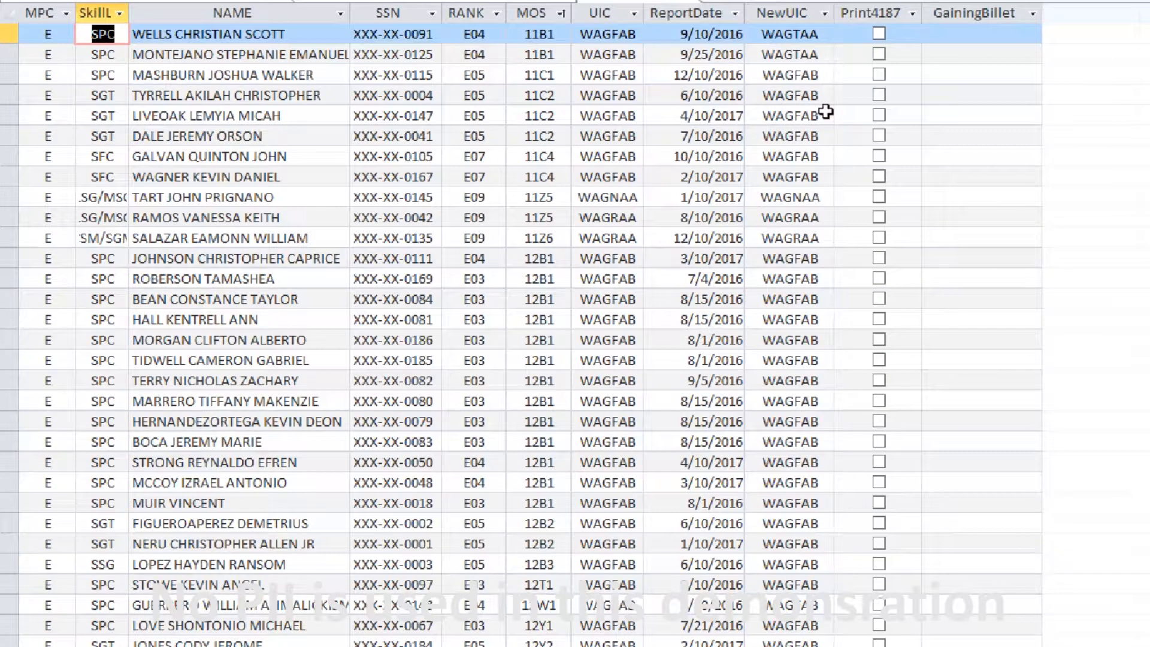
# - Set NewUIC to WAGRAA (2/8 CAV) for the third and fourth soldiers in the enlisted list
pyautogui.click(808, 75)
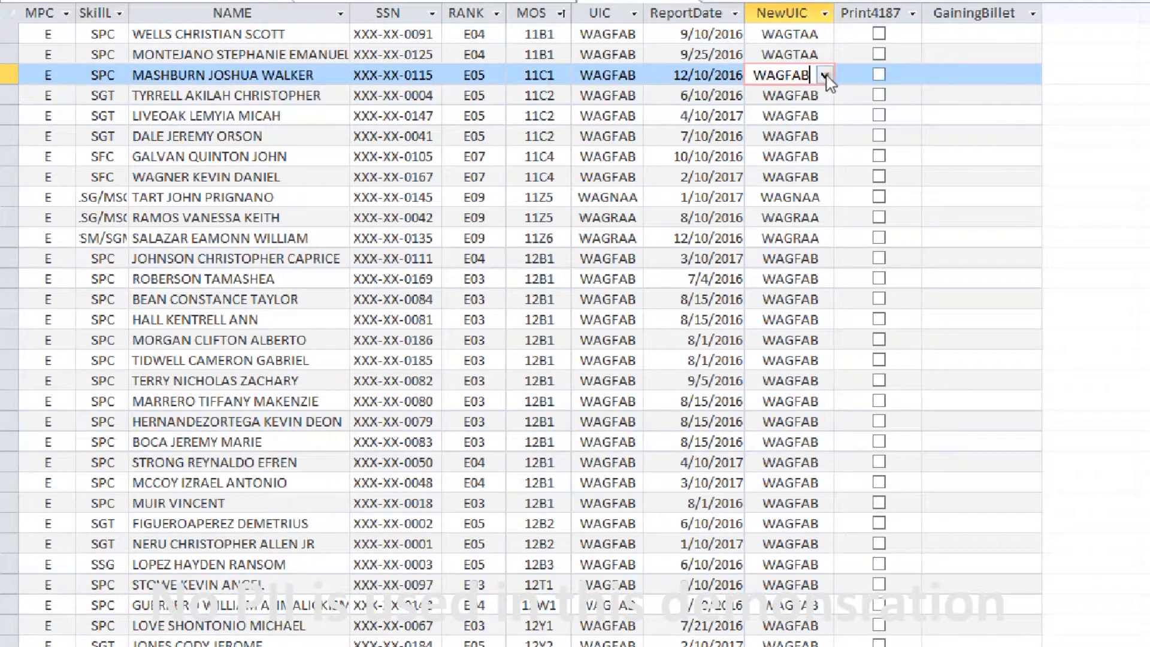
pyautogui.click(825, 75)
pyautogui.click(824, 143)
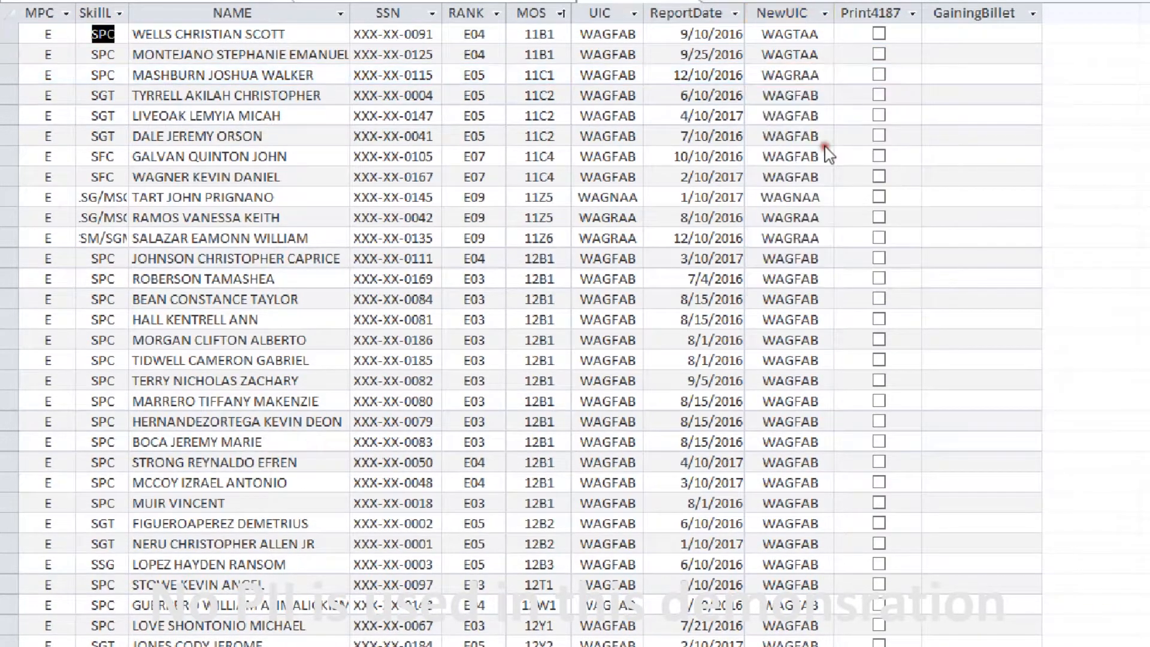
pyautogui.click(813, 95)
pyautogui.click(825, 96)
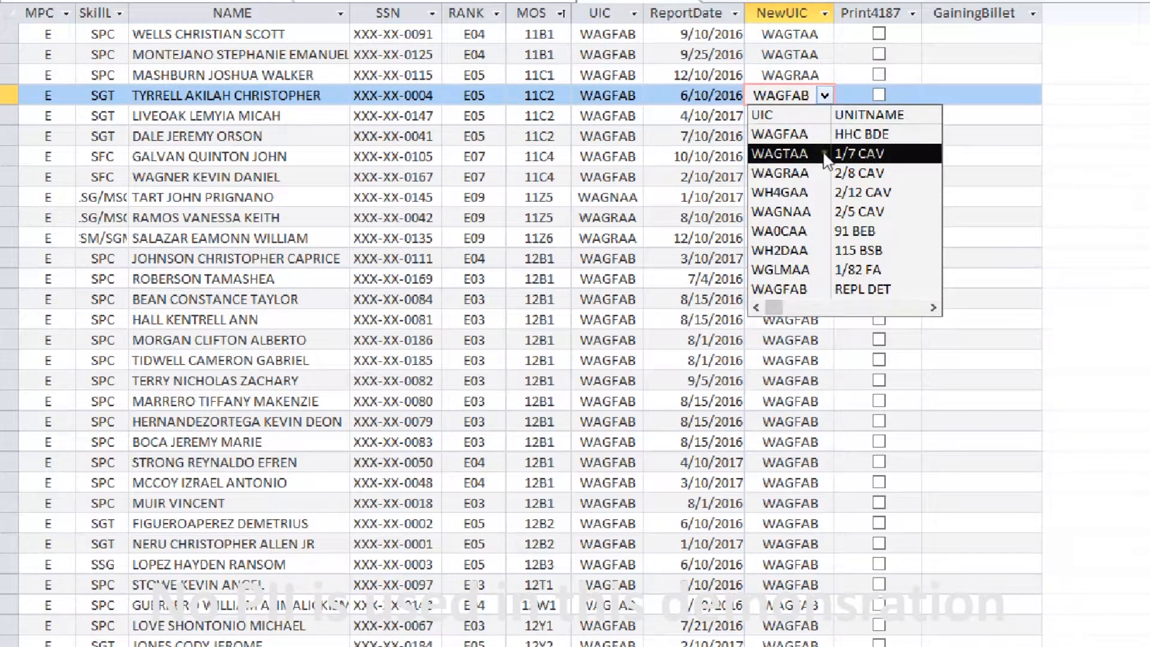
pyautogui.click(825, 174)
pyautogui.click(793, 95)
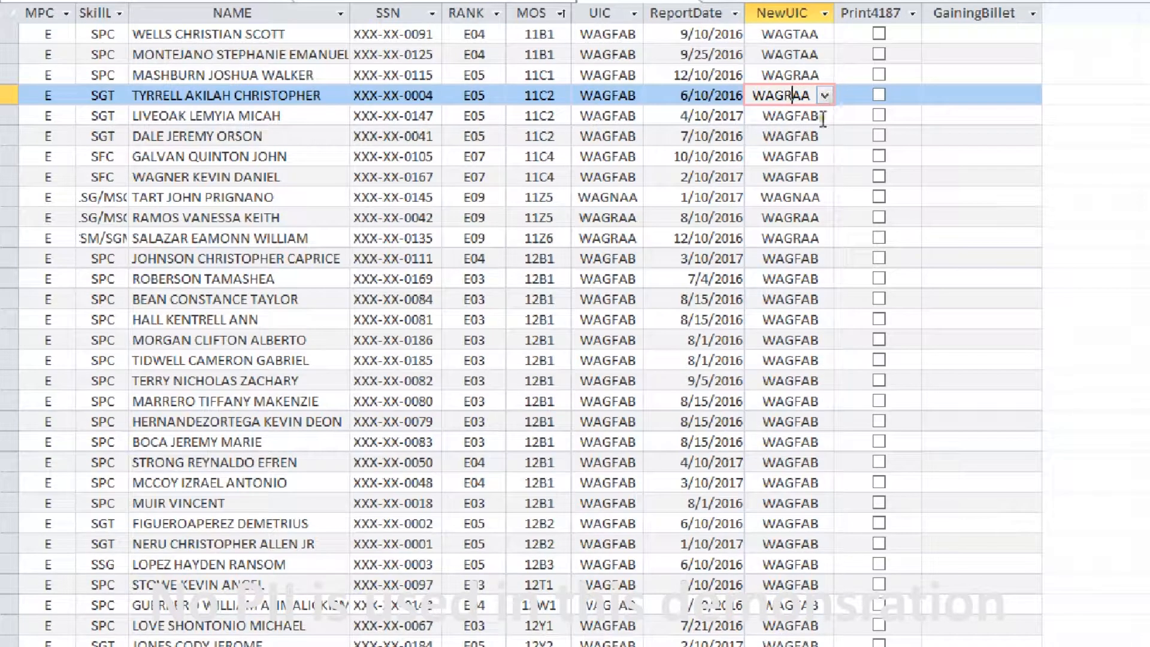
pyautogui.click(822, 116)
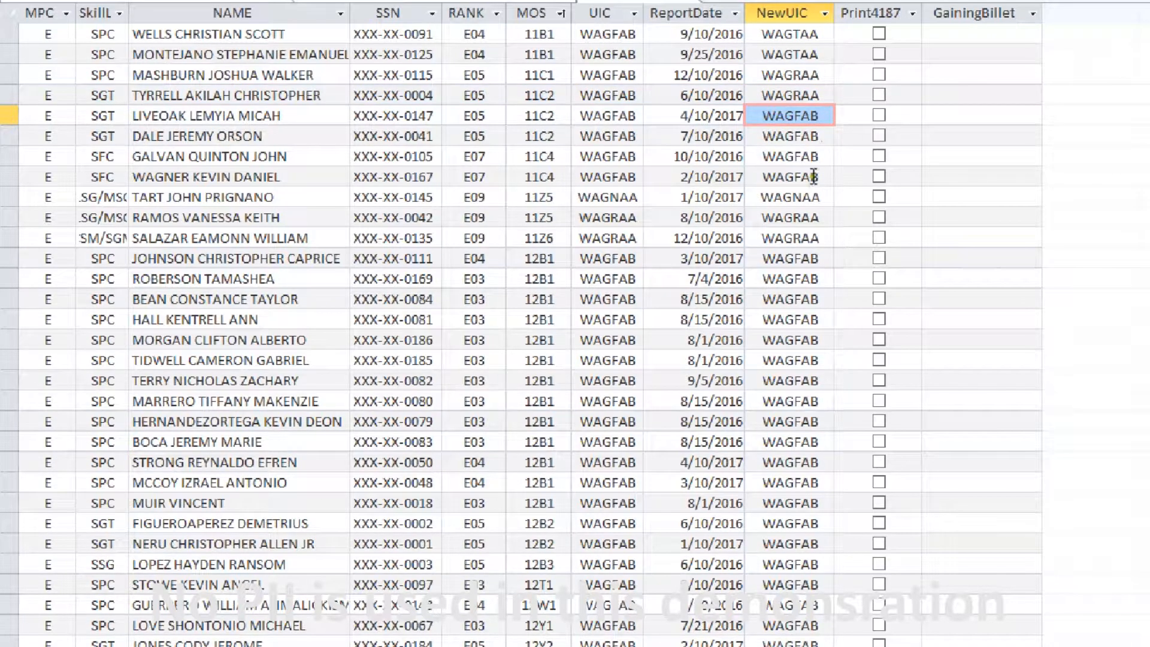
pyautogui.click(791, 239)
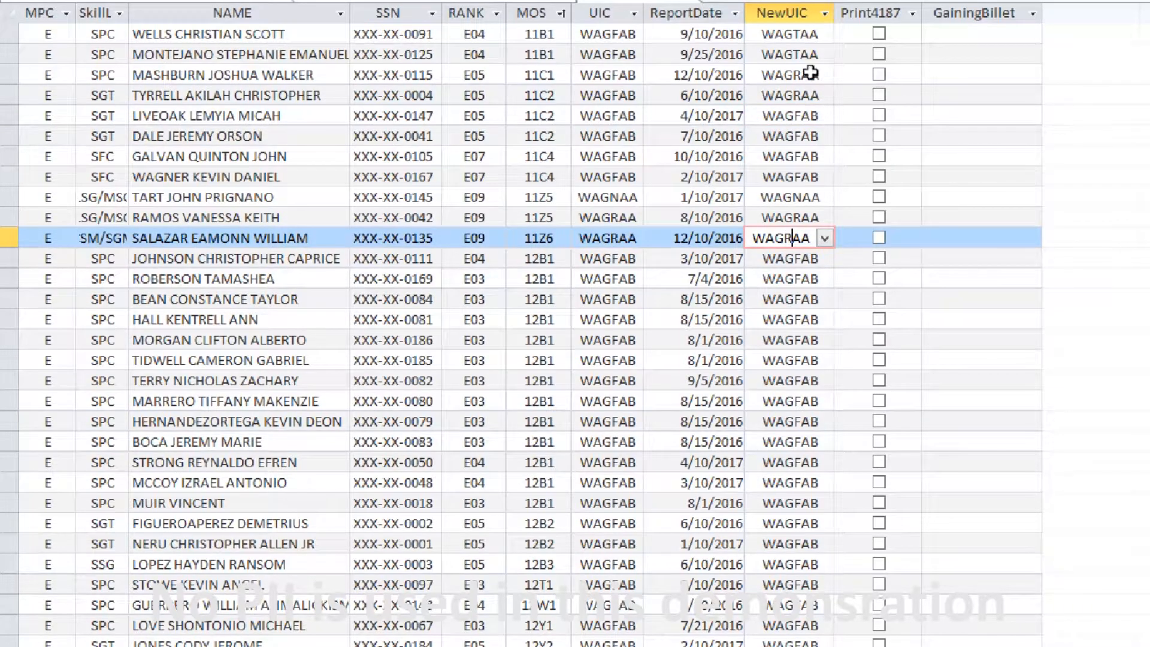
# - Mark the first four soldiers in the enlisted list for Print4187
pyautogui.click(878, 34)
pyautogui.click(879, 54)
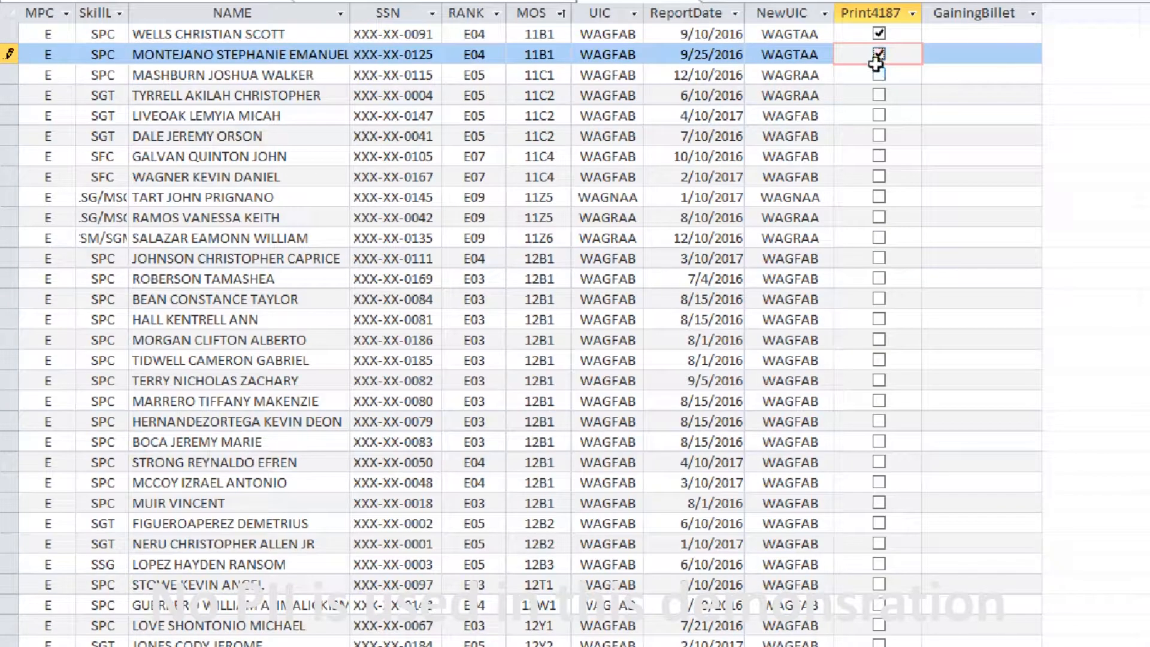
pyautogui.click(879, 74)
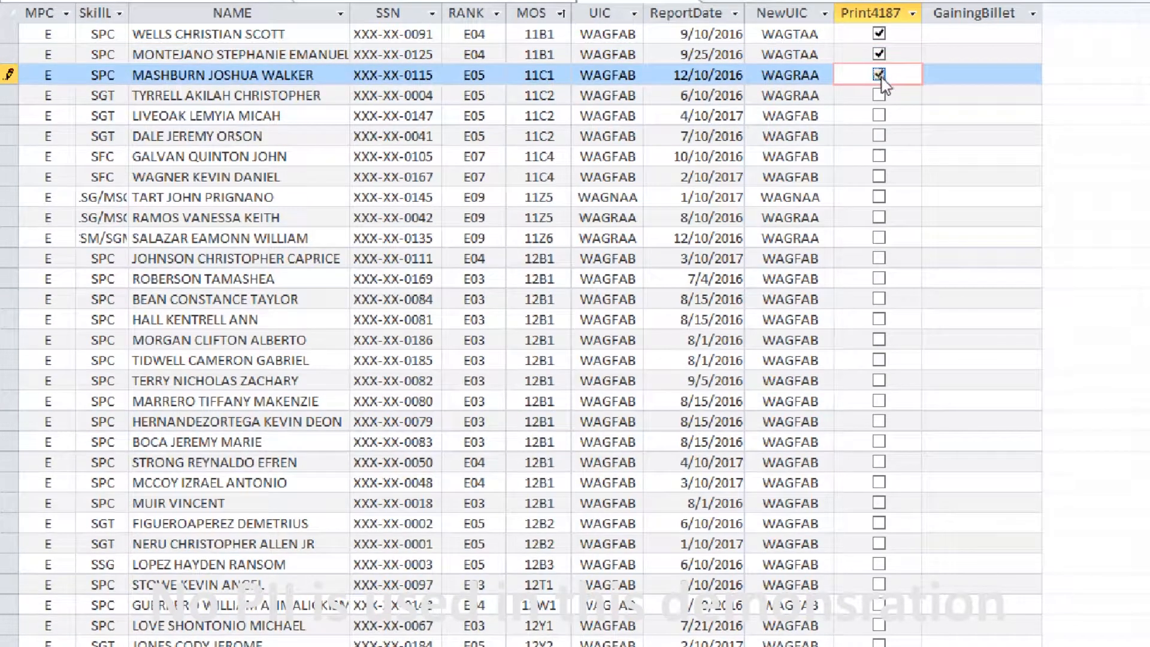
pyautogui.click(879, 95)
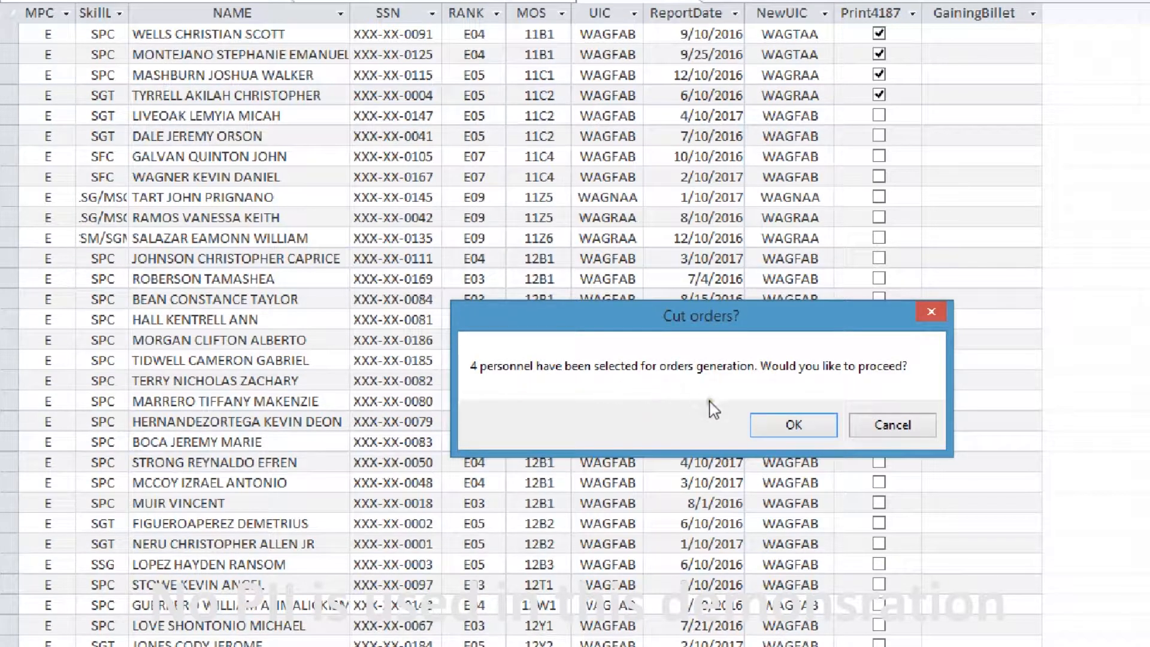
# - Generate the reassignment orders for the selected personnel with a report date of 28 APRIL 2017
pyautogui.click(793, 425)
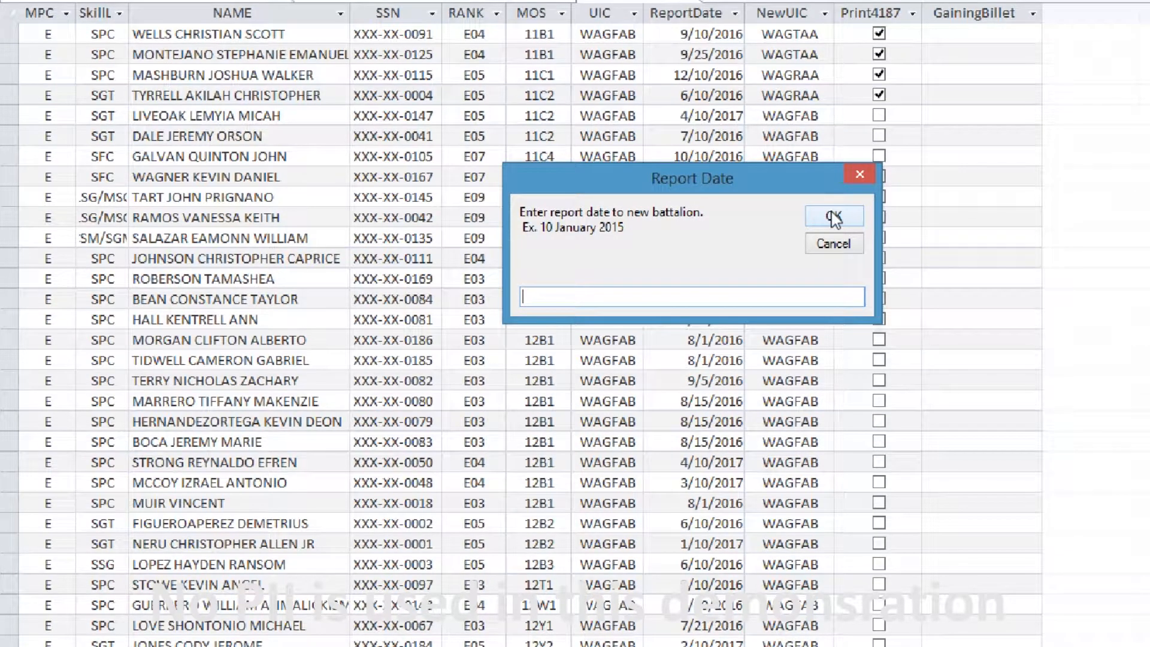
pyautogui.write('28 APRIL 2017')
pyautogui.click(833, 217)
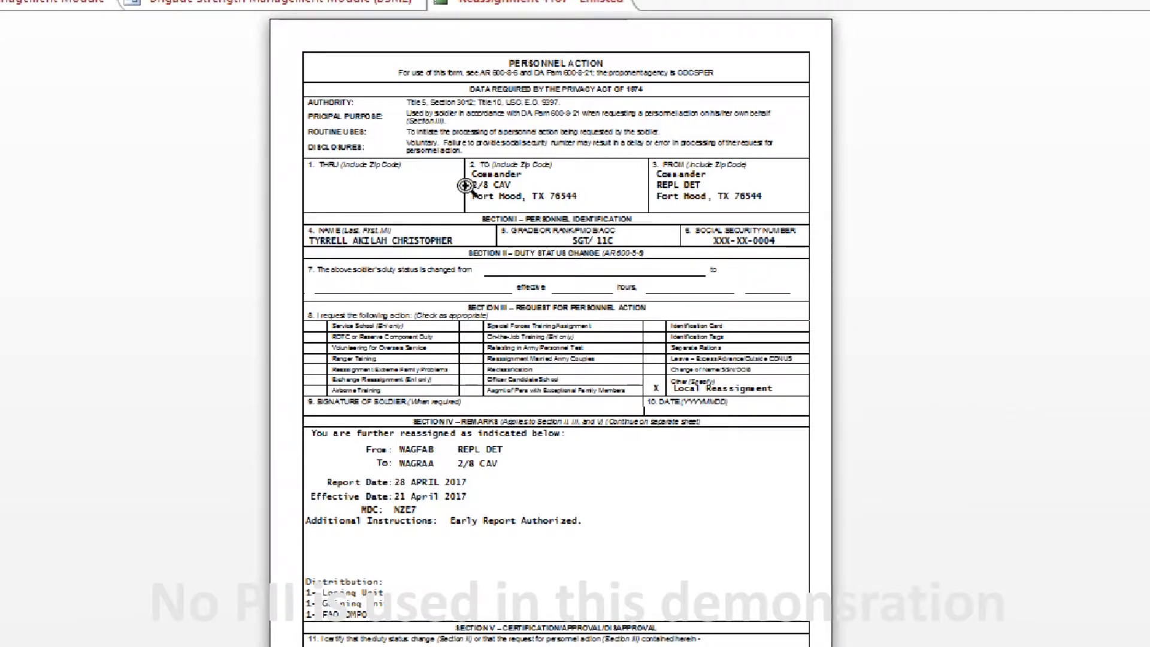
# - Examine the first generated DA Form 4187 from its addresses and personnel identification through the remarks to the approval section
pyautogui.click(460, 175)
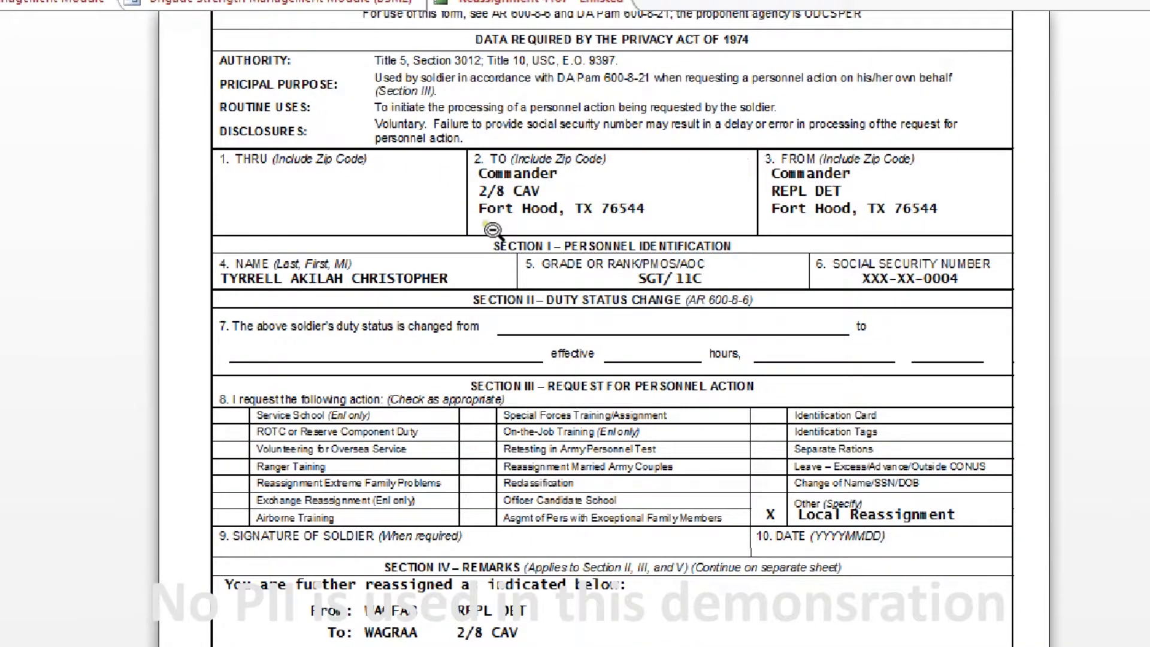
pyautogui.scroll(-1, 493, 230)
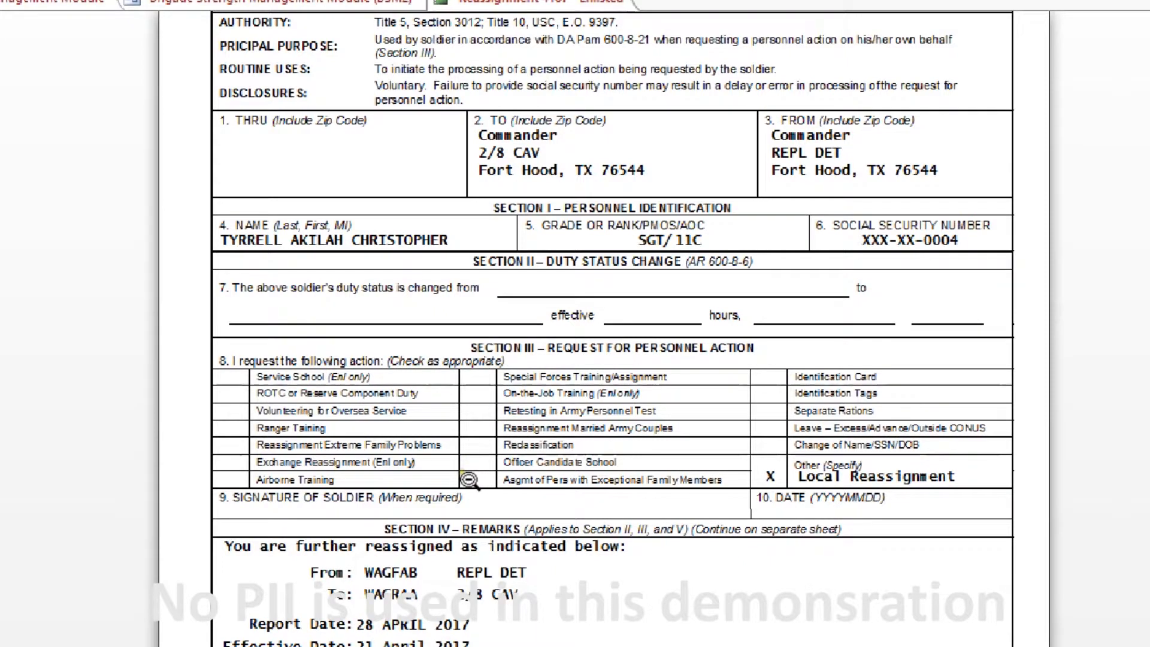
pyautogui.scroll(-3, 469, 480)
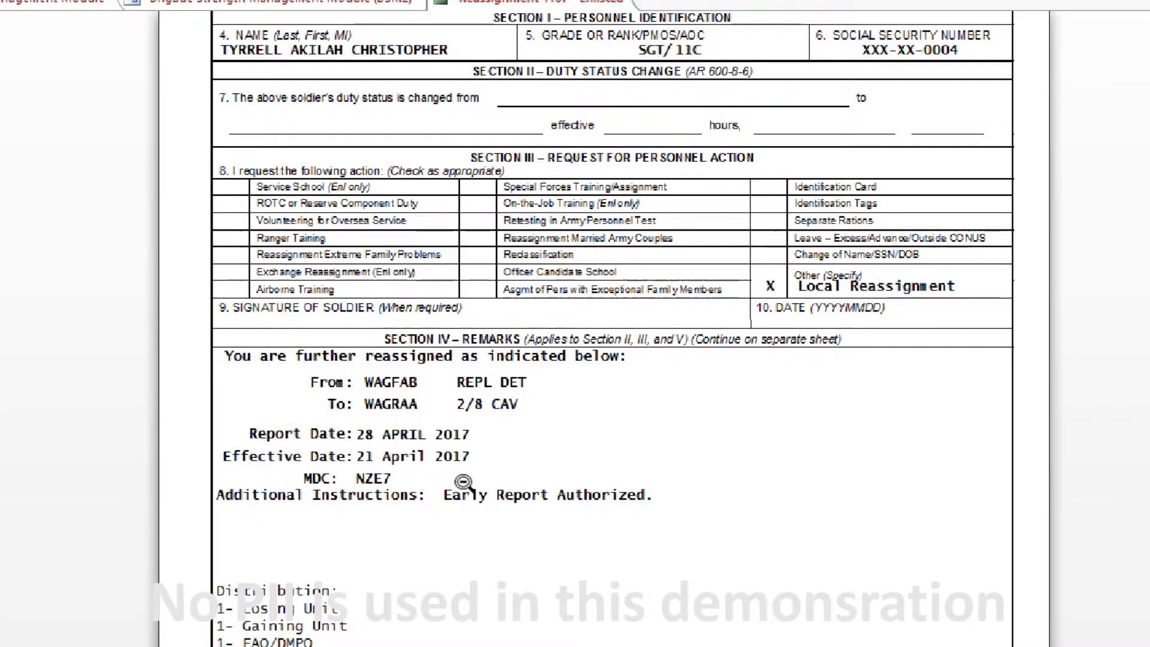
pyautogui.scroll(-2, 523, 430)
pyautogui.scroll(5, 521, 431)
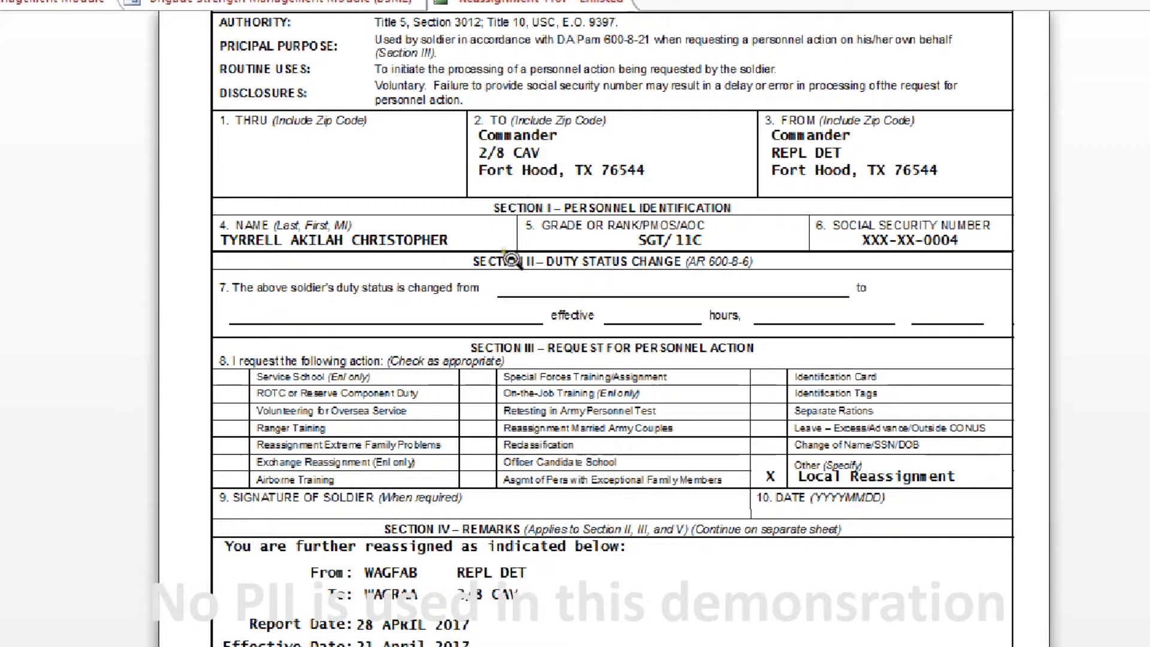
pyautogui.scroll(1, 559, 344)
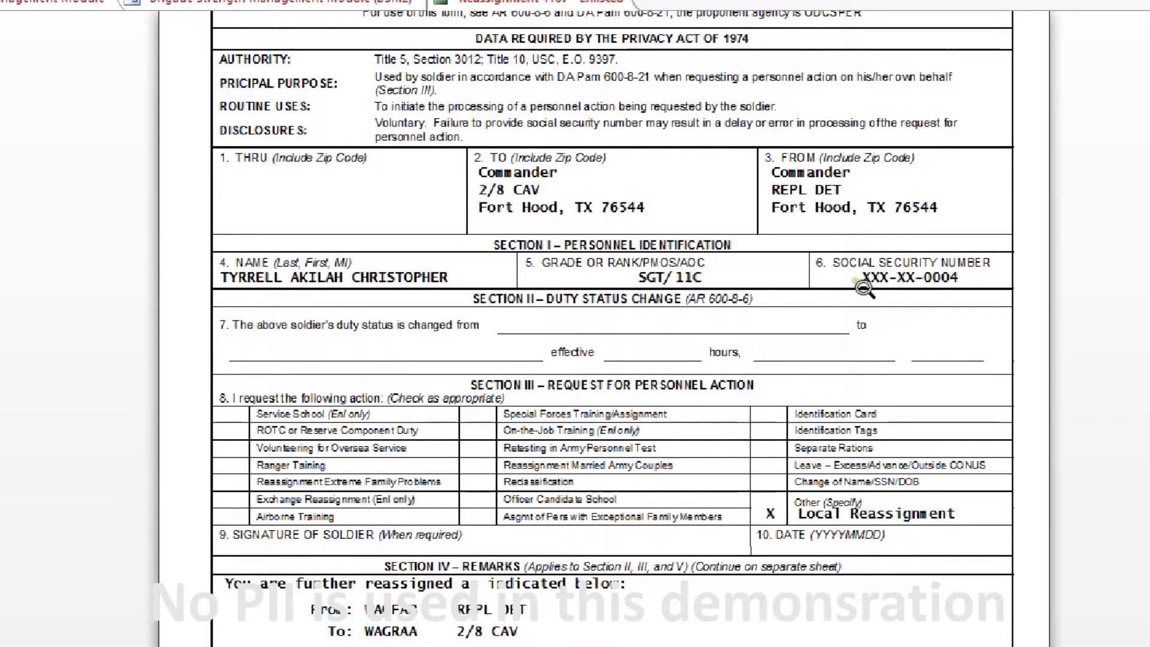
pyautogui.scroll(-3, 860, 300)
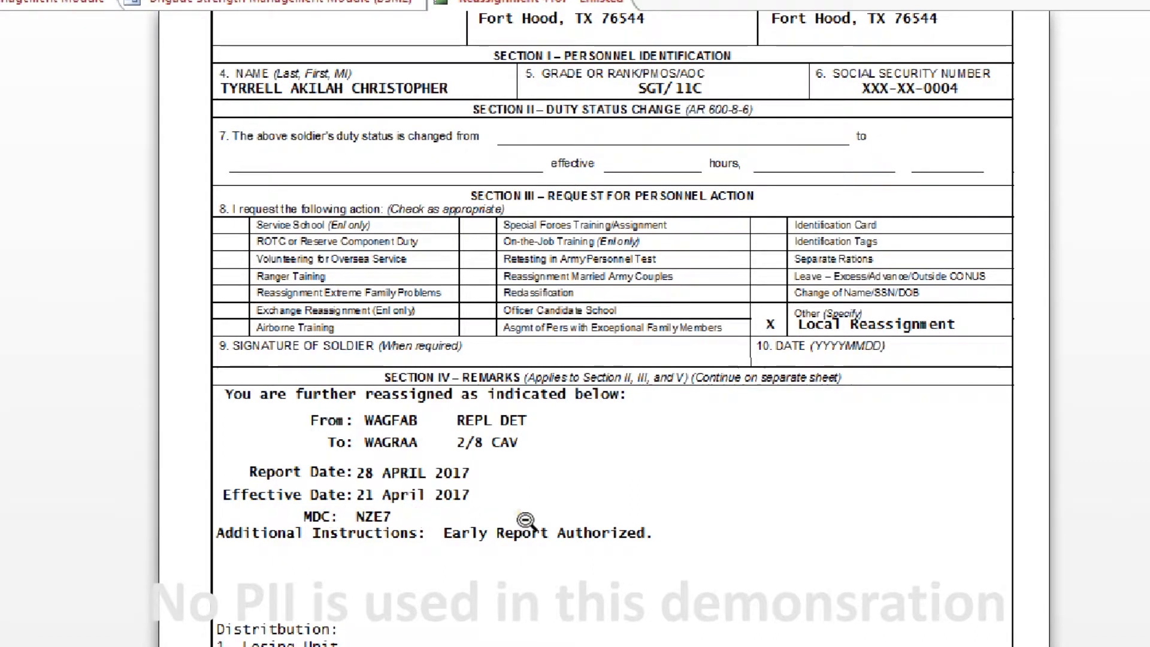
pyautogui.scroll(-5, 524, 518)
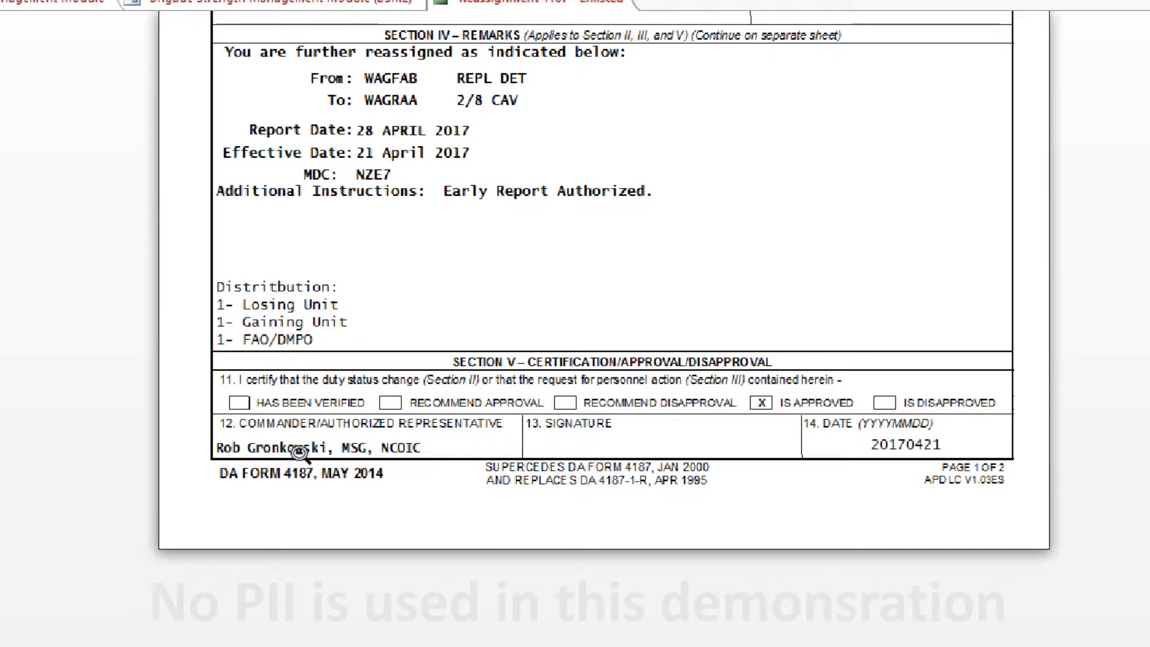
pyautogui.click(367, 388)
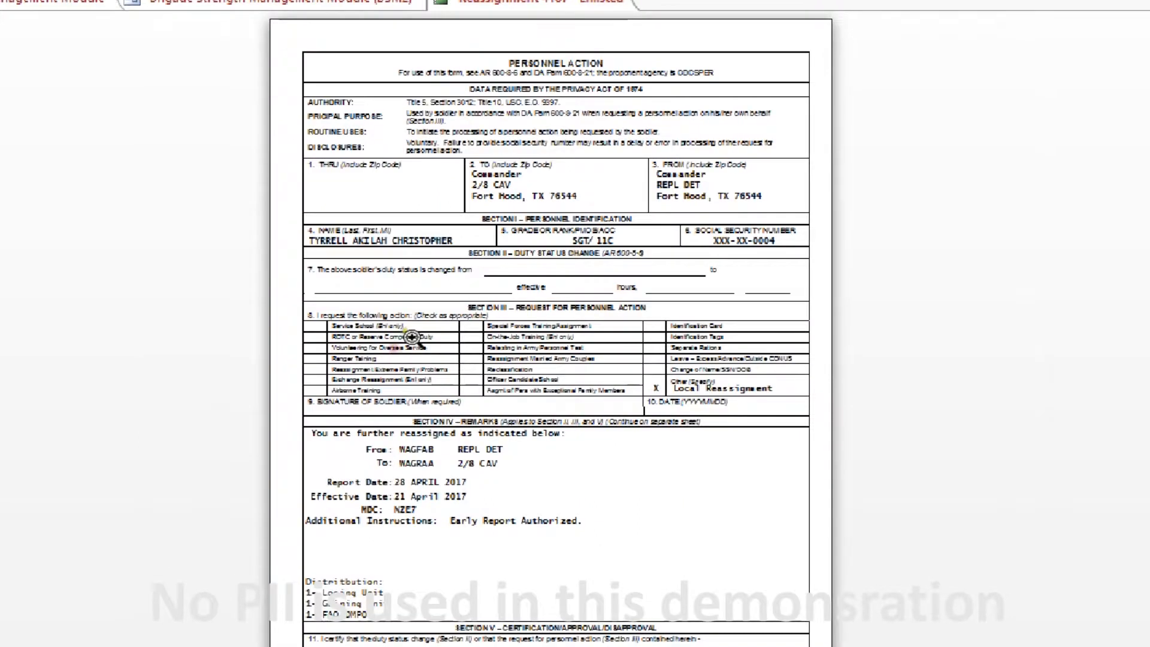
# - Page ahead to the next soldier's reassignment form and close the report
pyautogui.press('pagedown')
pyautogui.press('pagedown')
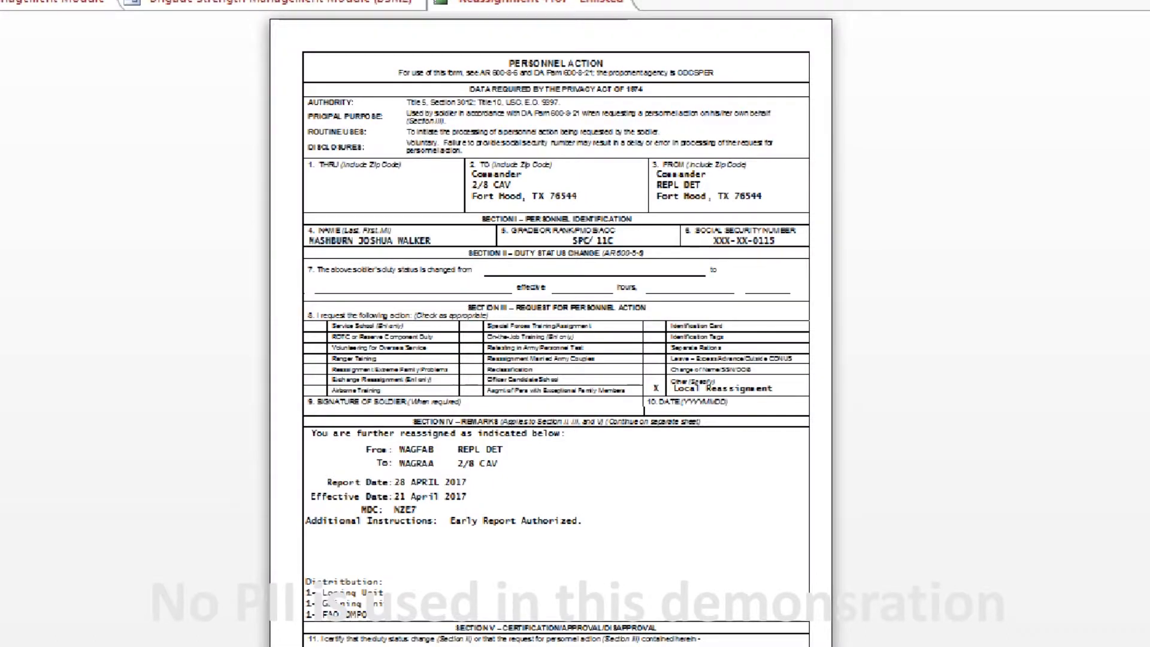
pyautogui.rightClick(419, 168)
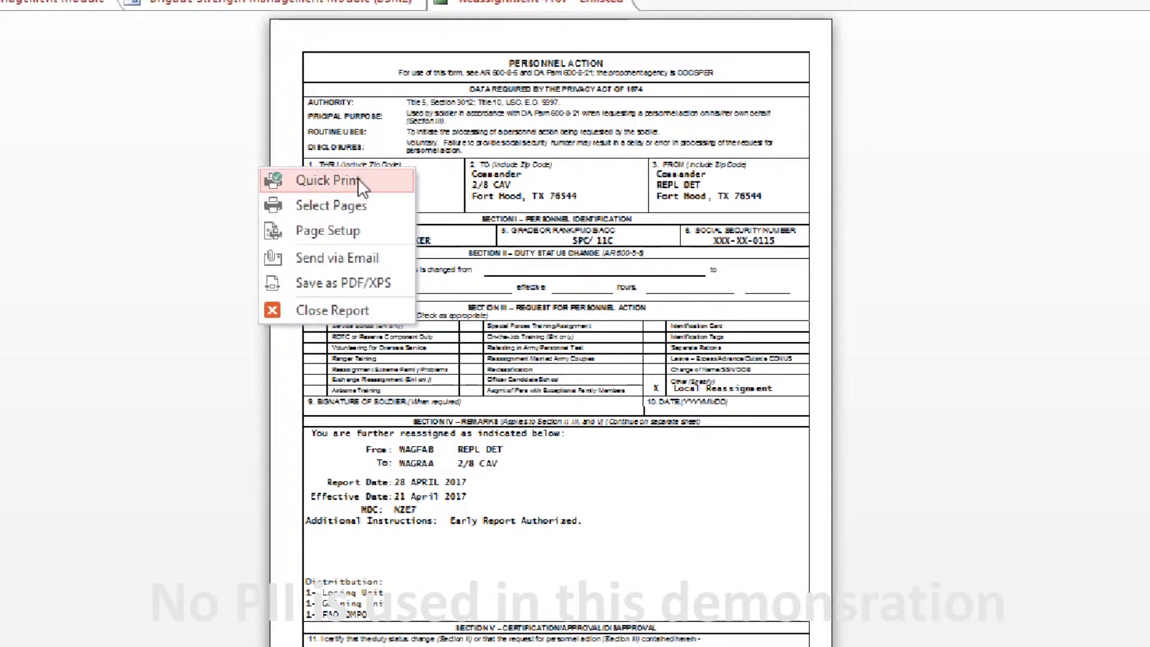
pyautogui.click(342, 310)
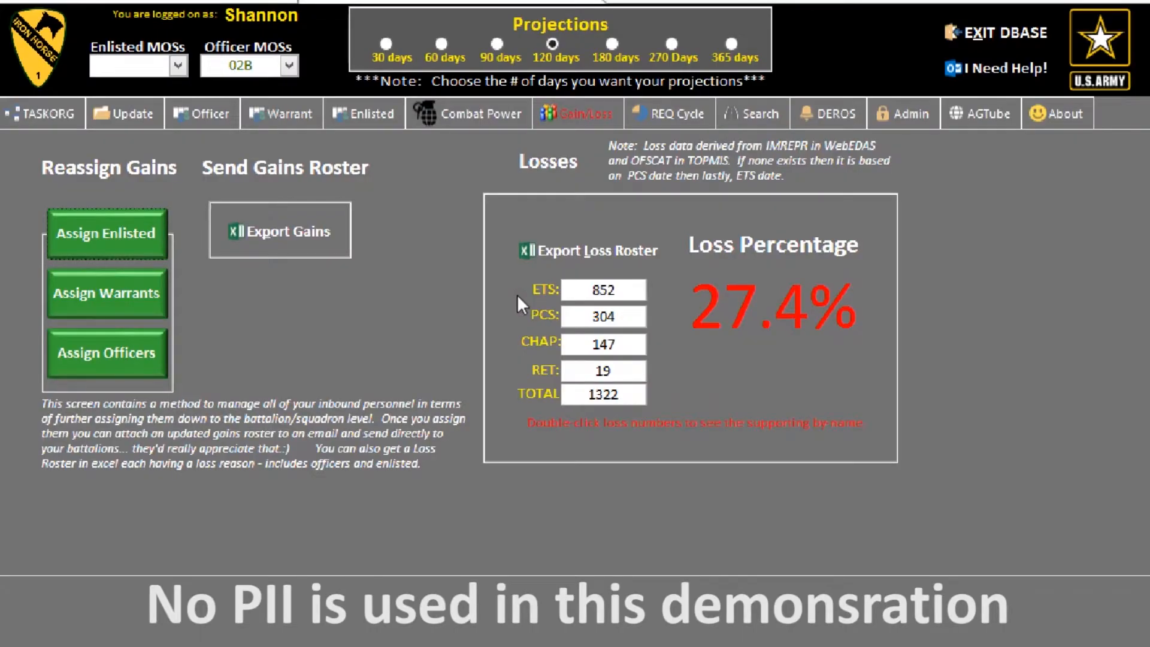
# - Assign the inbound warrant officers new UICs: WA0CAA for the first and third records, WAGFAA for the second
pyautogui.click(101, 289)
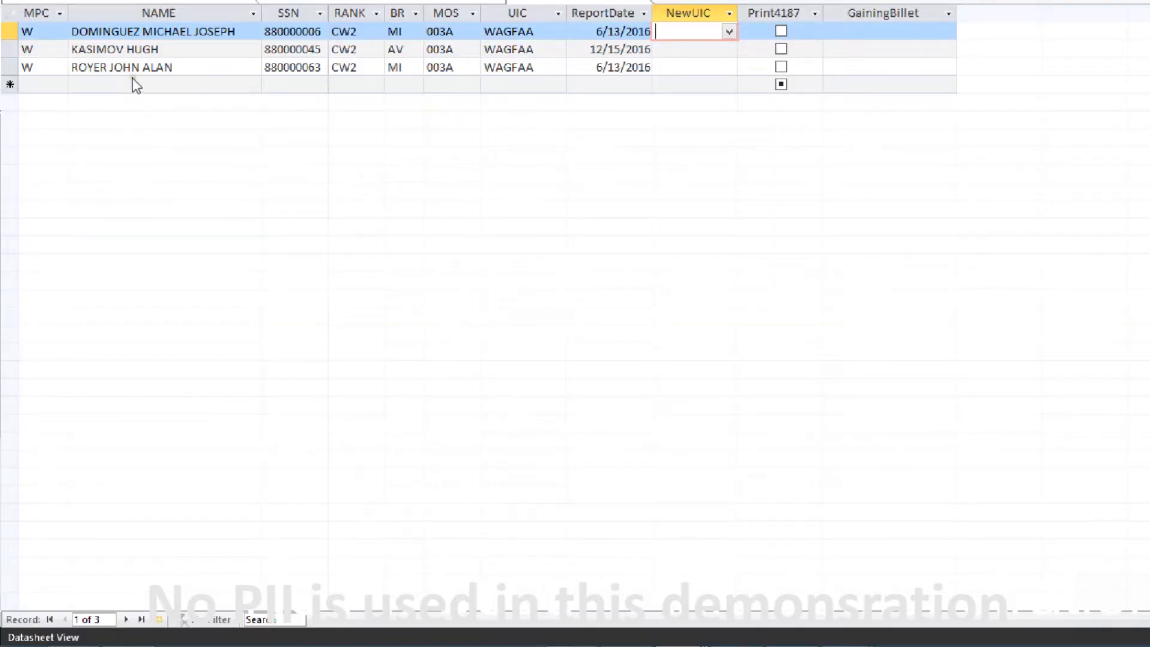
pyautogui.click(729, 32)
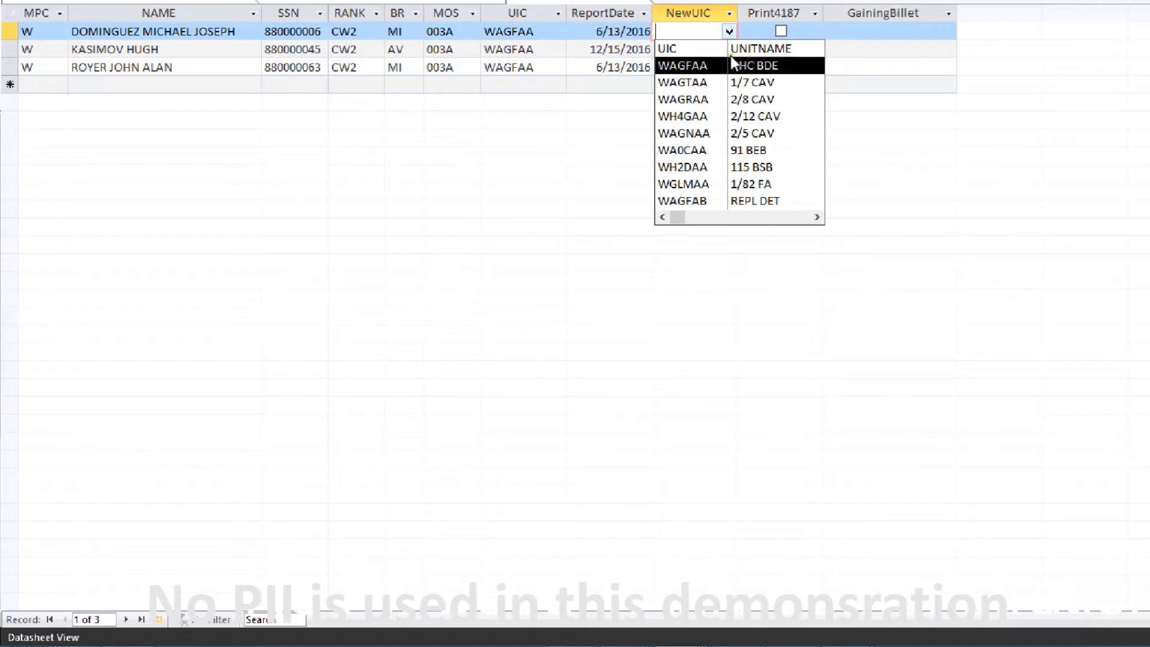
pyautogui.click(736, 149)
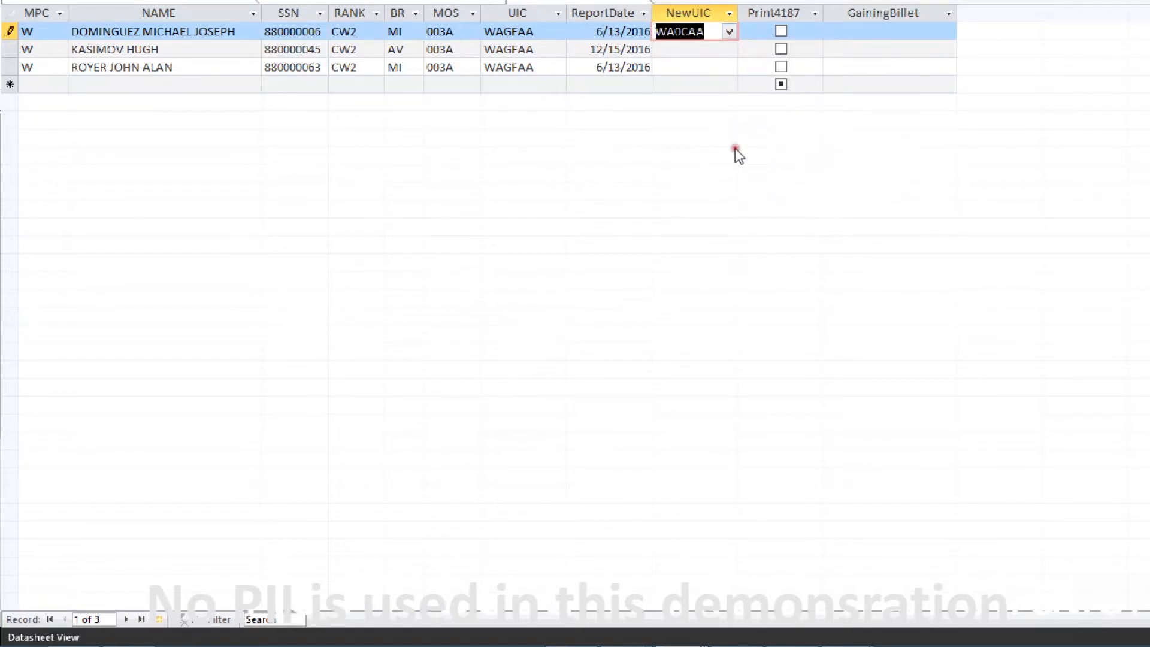
pyautogui.click(702, 49)
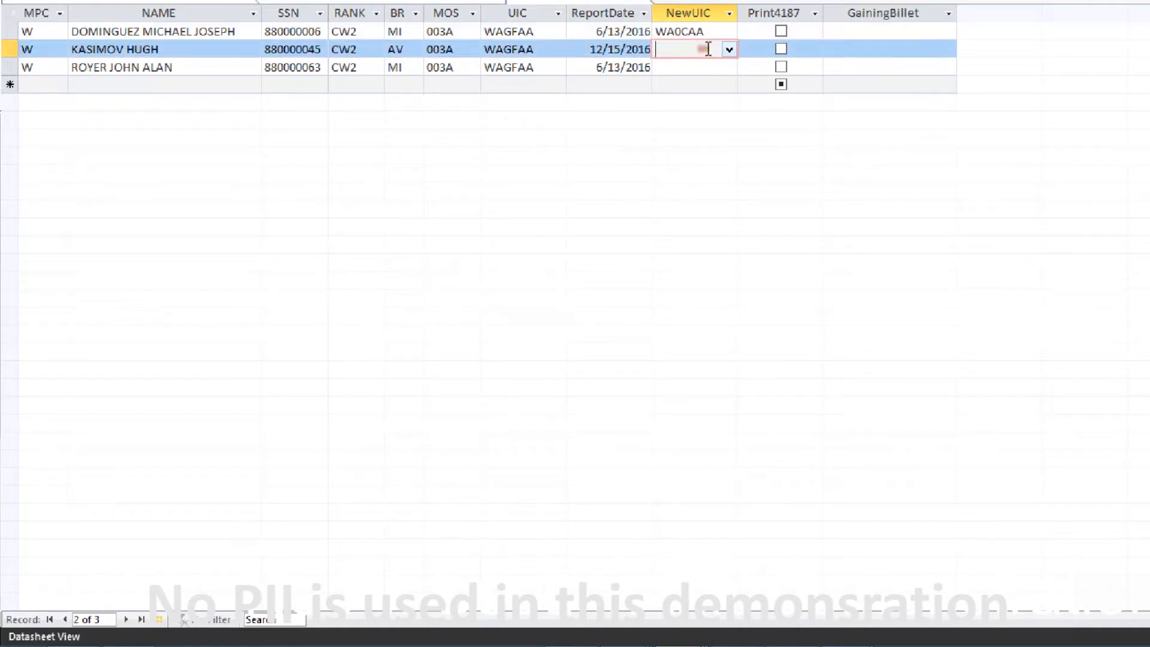
pyautogui.click(727, 49)
pyautogui.click(721, 82)
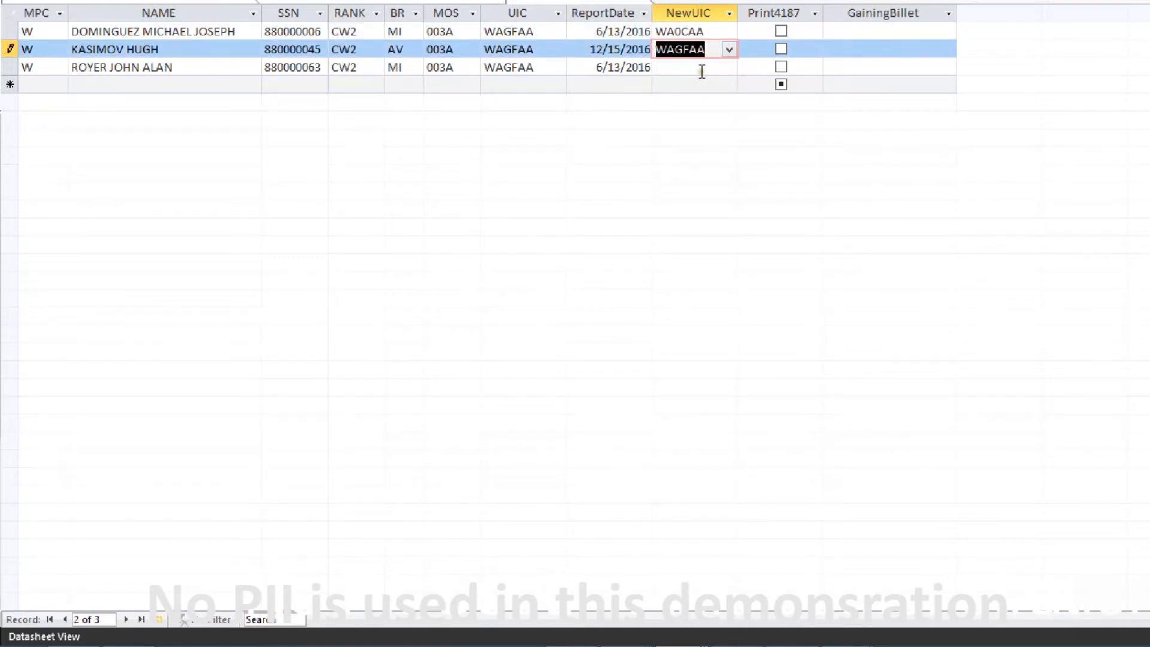
pyautogui.click(706, 69)
pyautogui.click(729, 67)
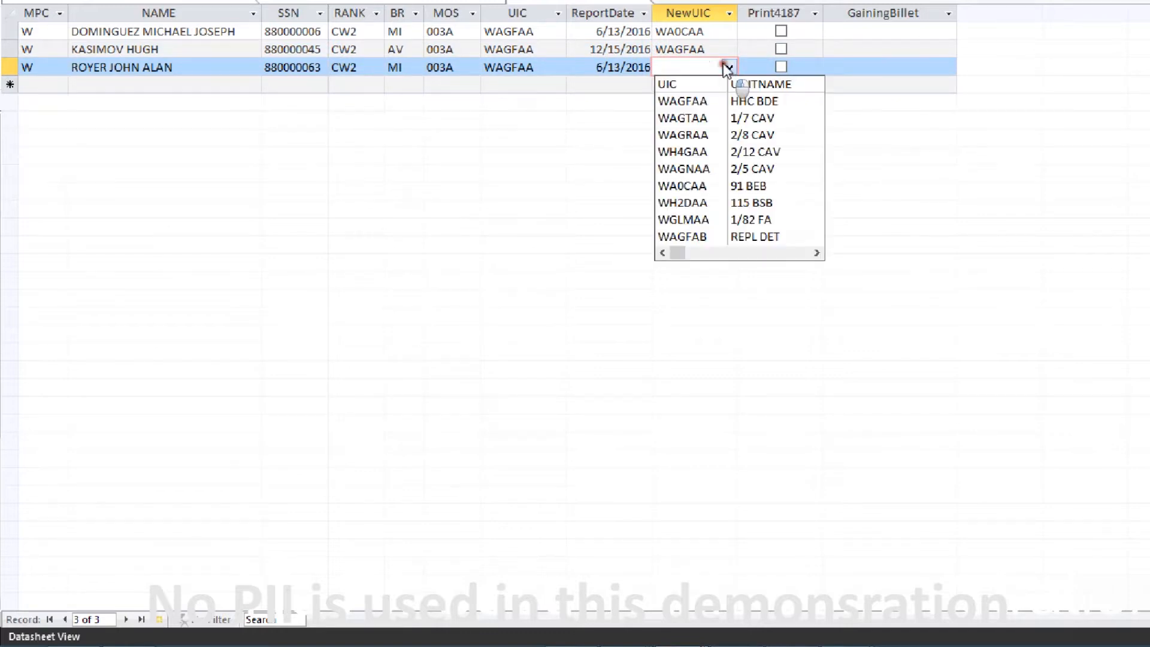
pyautogui.click(705, 186)
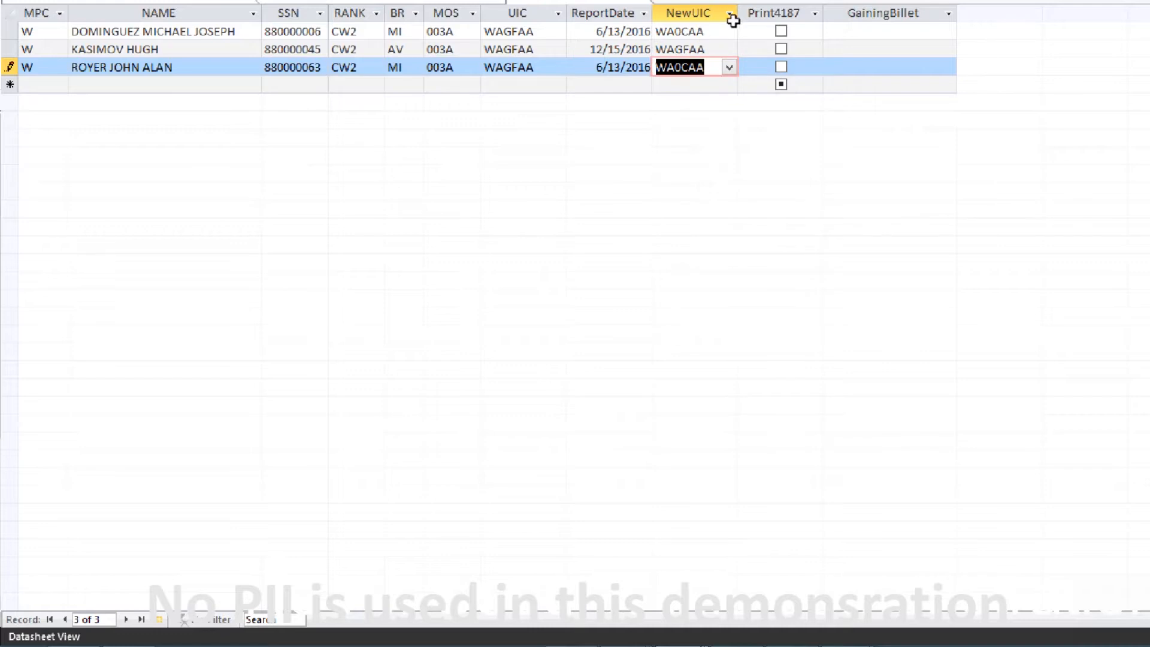
# - Set the first warrant officer's gaining billet to WAGFAA/101/01 and close the warrant list without generating orders
pyautogui.click(850, 28)
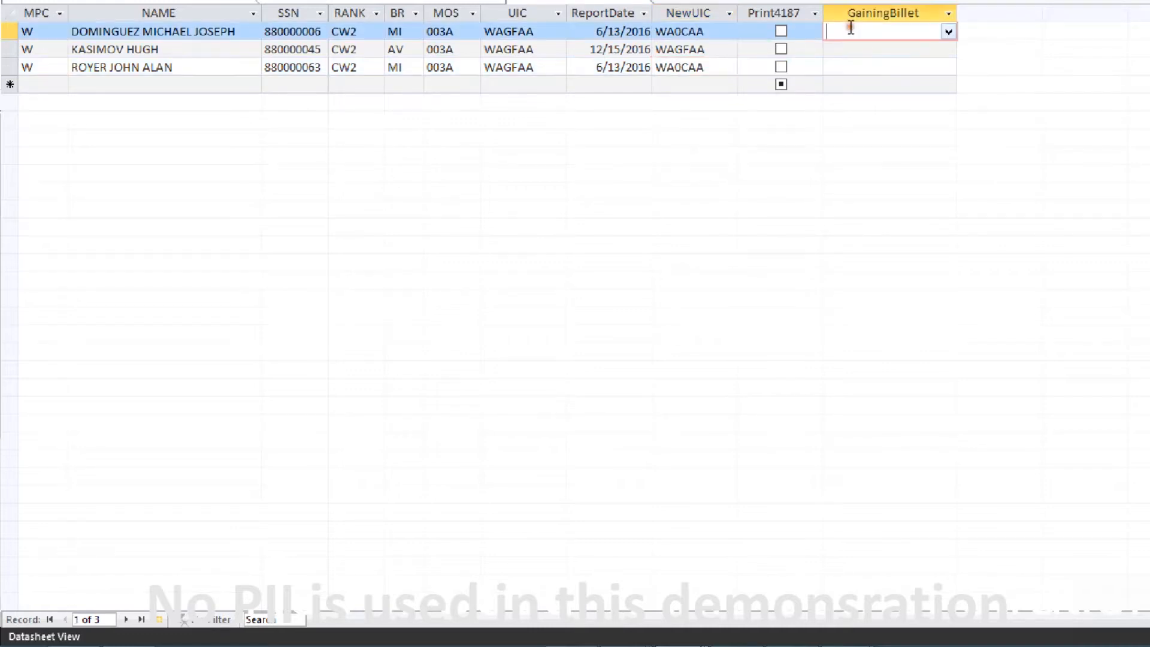
pyautogui.click(949, 31)
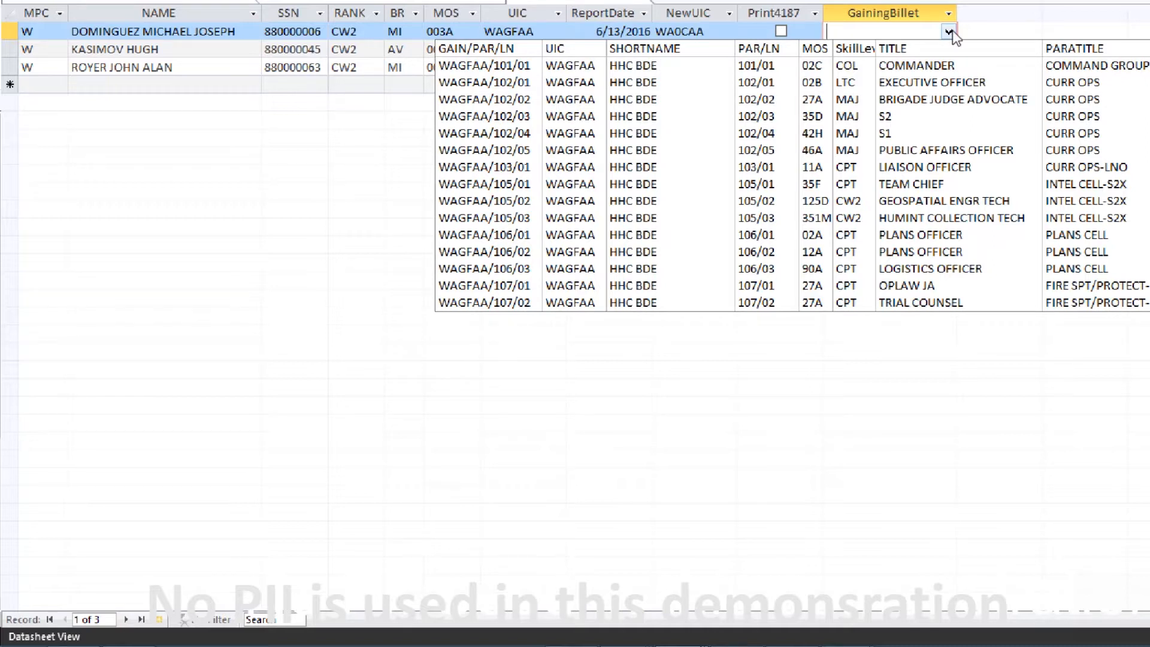
pyautogui.click(928, 67)
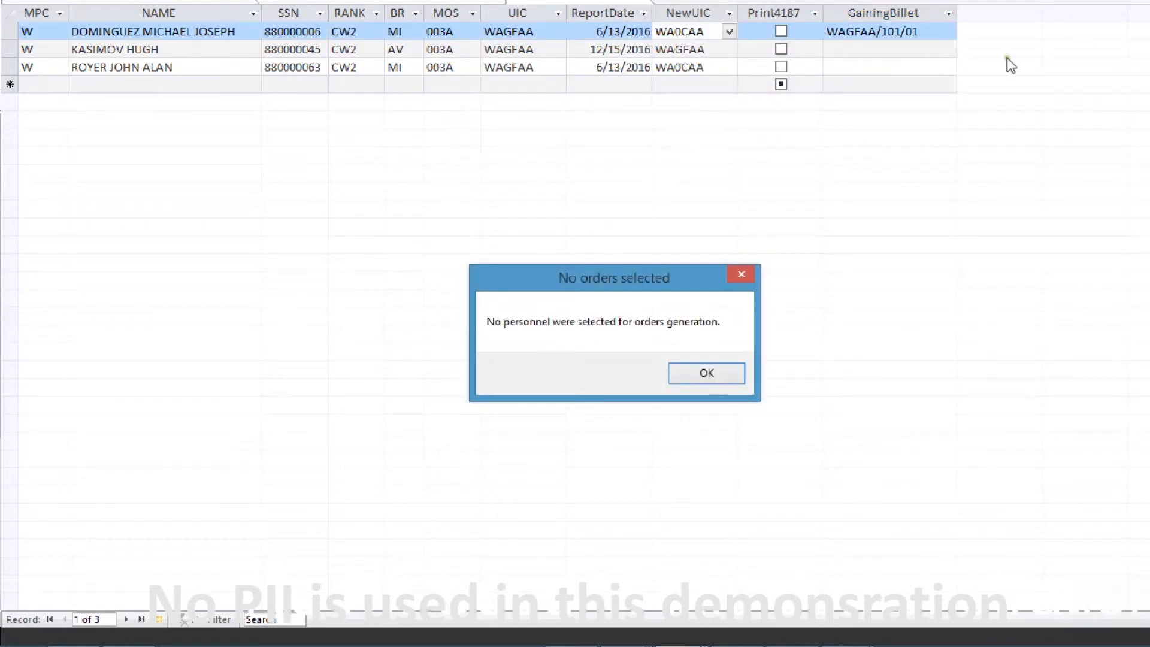
pyautogui.click(684, 384)
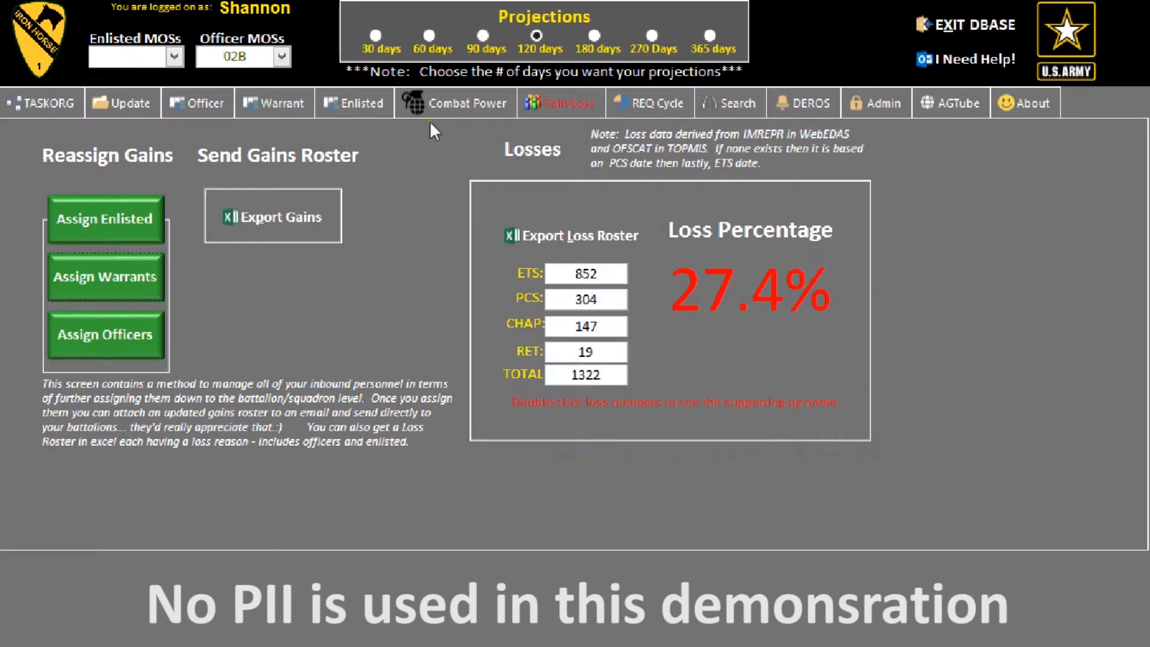
# - Check the backfill entry for the Commander billet in the Officer Slate report, and close the report
pyautogui.click(205, 101)
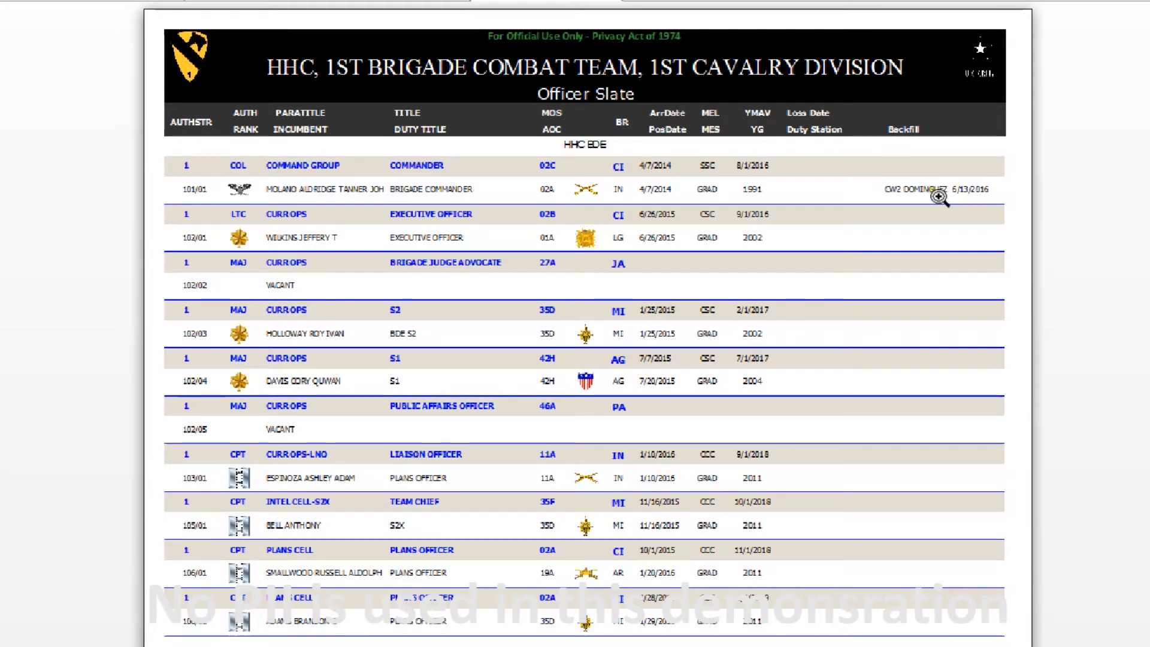
pyautogui.rightClick(550, 3)
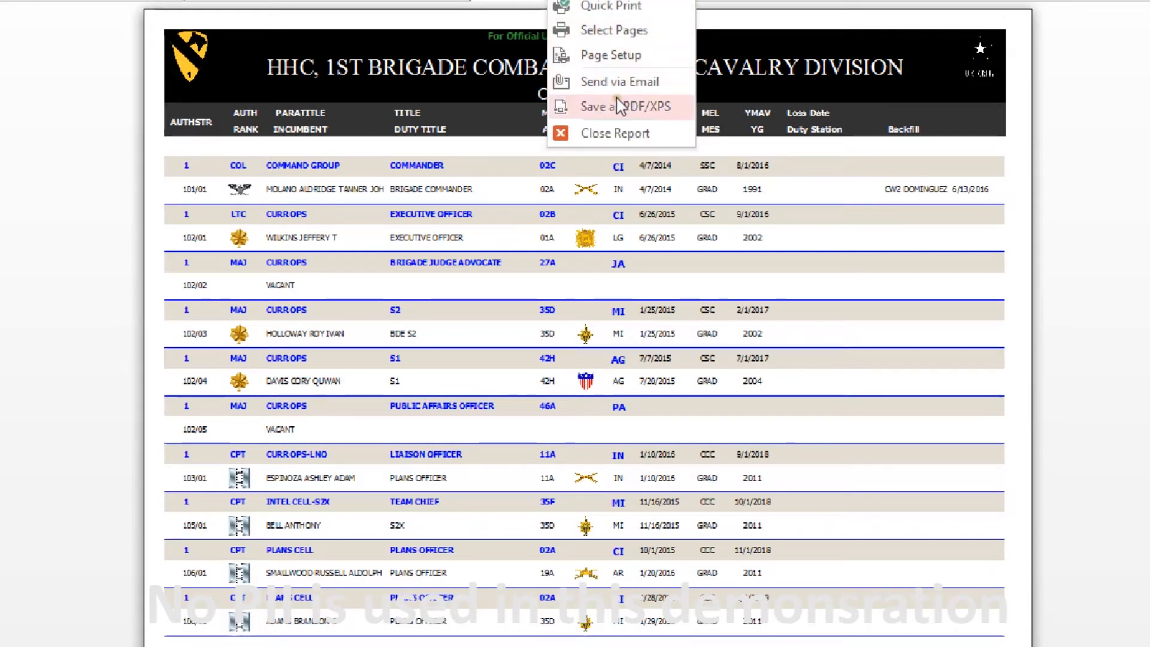
pyautogui.click(617, 130)
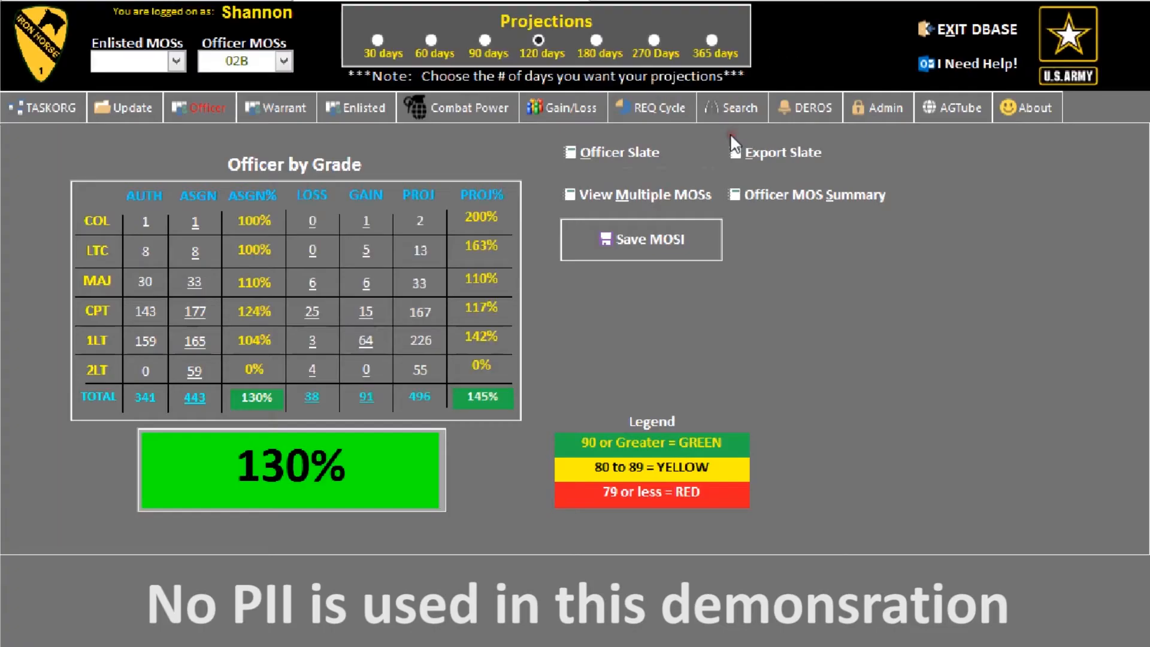
# - Export the officer and enlisted gains roster from the Gain/Loss dashboard as the Excel workbook qry_Gains_All.xlsx
pyautogui.click(567, 108)
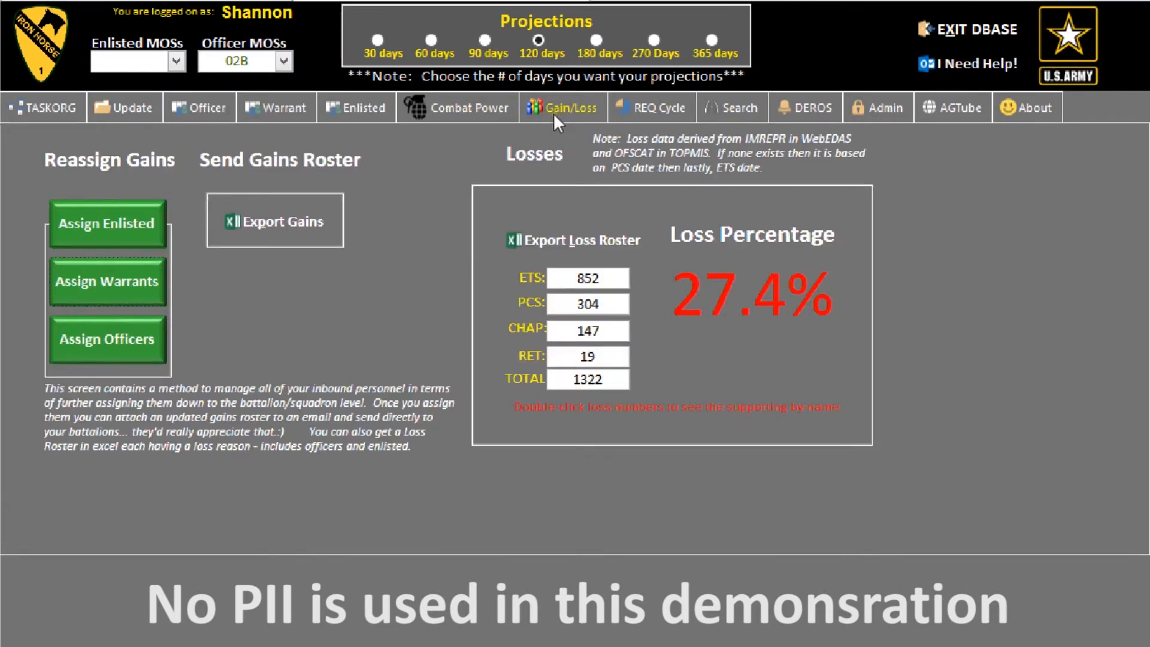
pyautogui.click(262, 234)
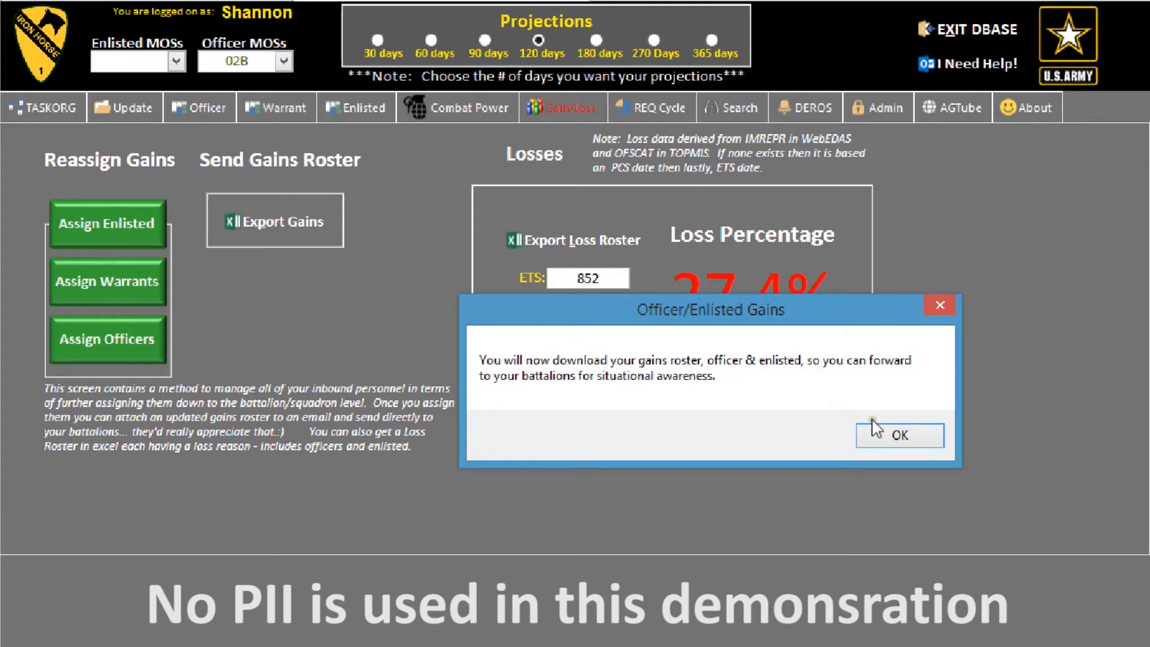
pyautogui.click(893, 433)
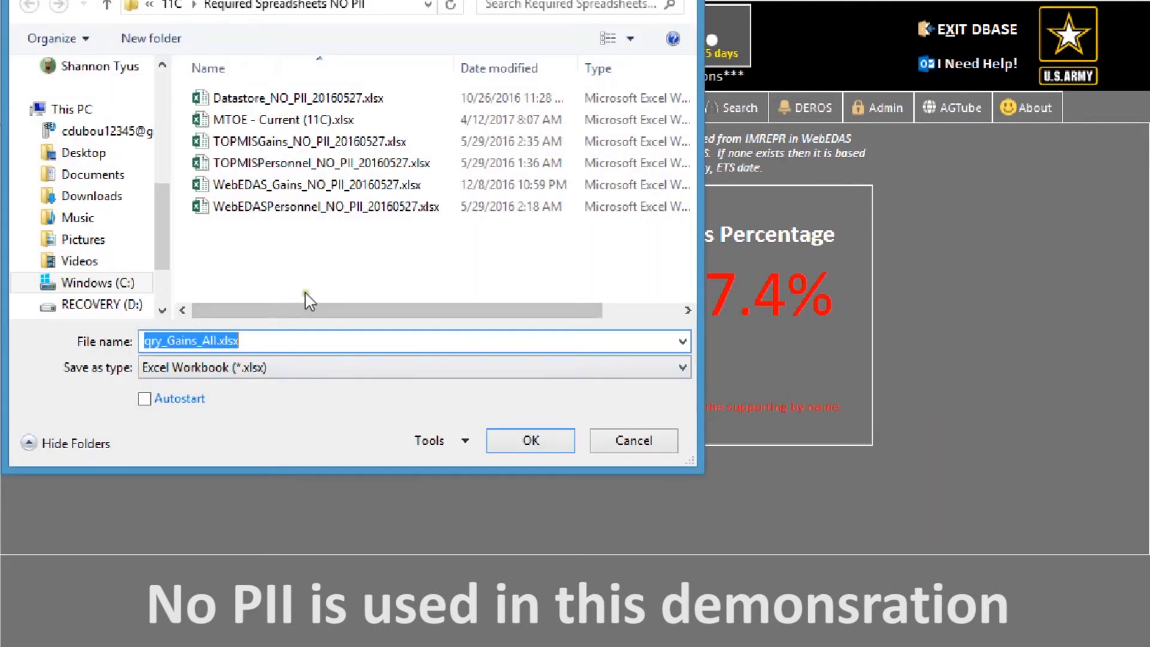
pyautogui.click(531, 440)
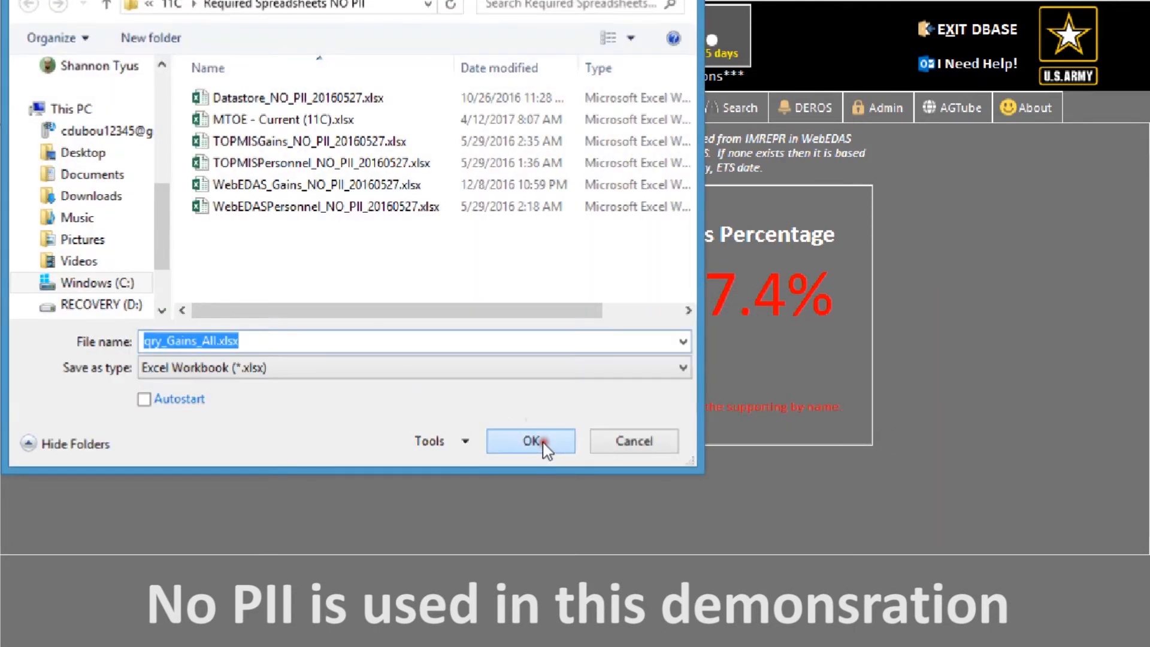